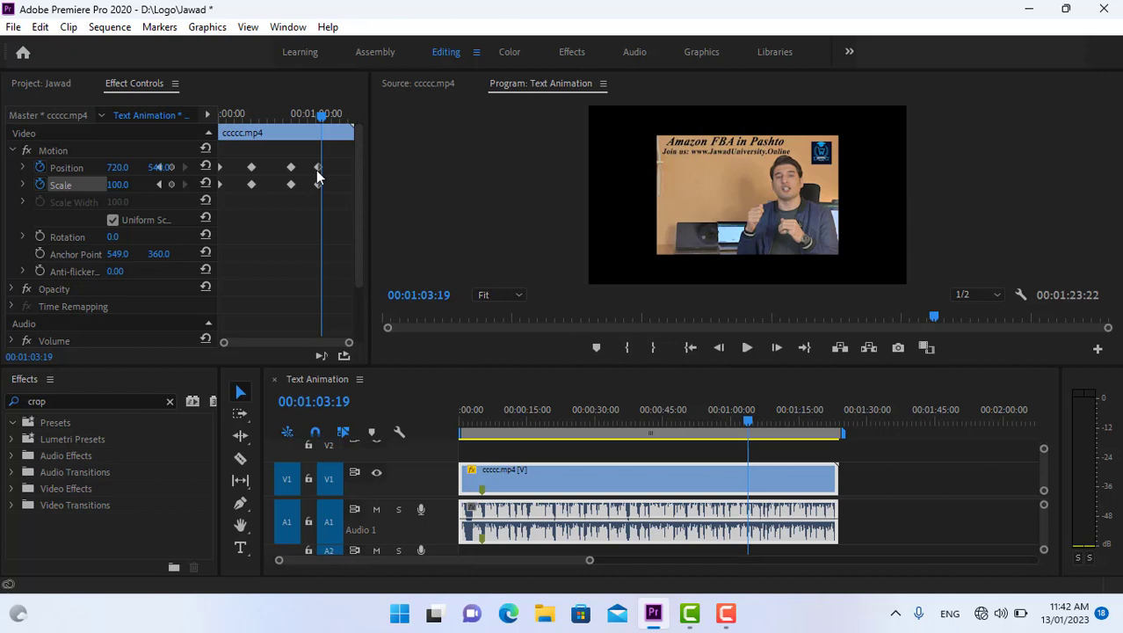
- Delete the clip's Position and Scale keyframes, keeping only the first pair at the start
click(318, 167)
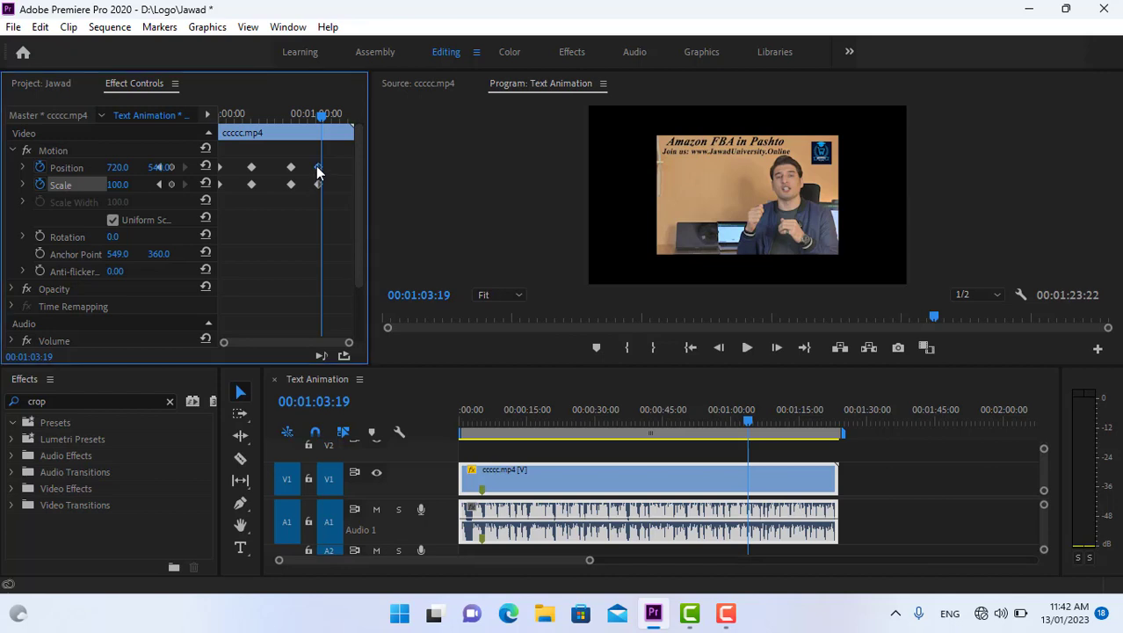
key(Delete)
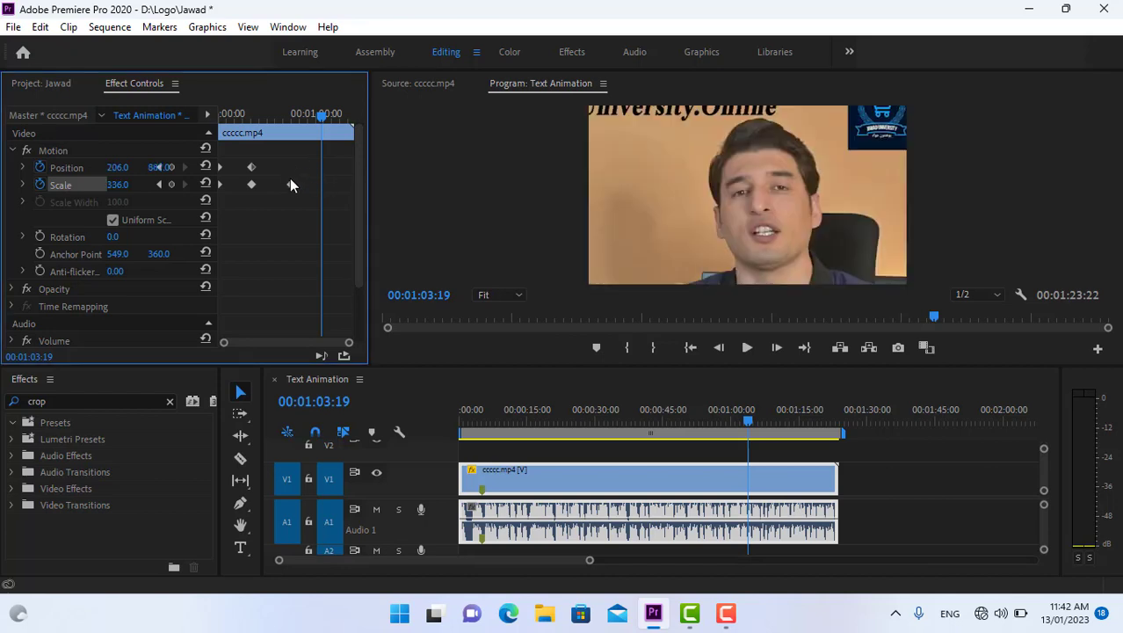
key(Delete)
click(252, 185)
key(Delete)
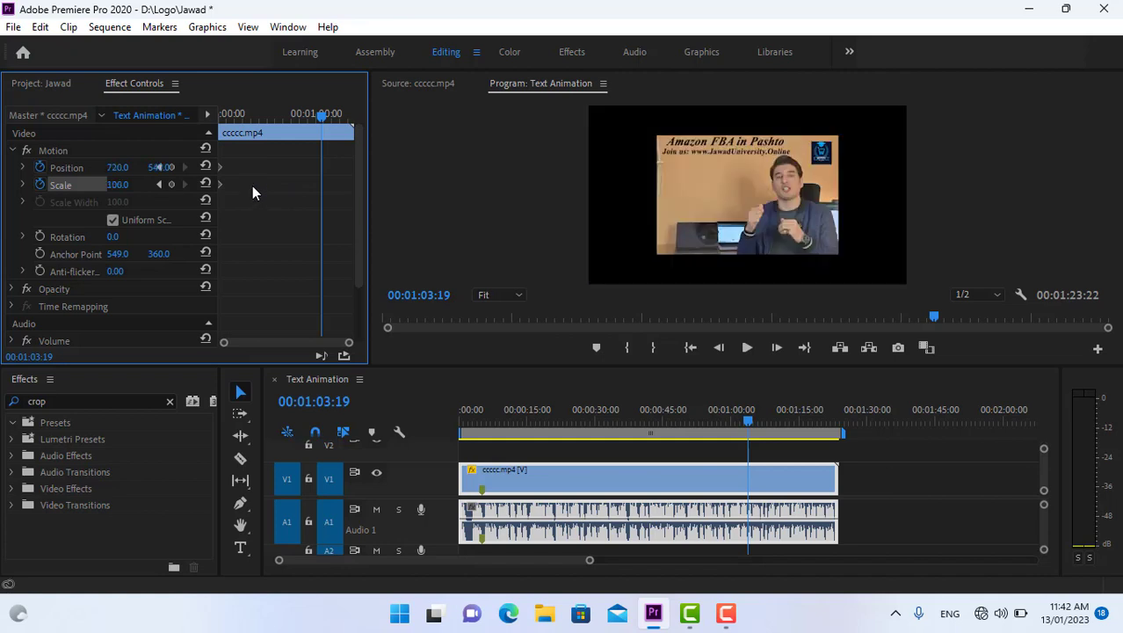
- Turn off keyframe animation for Position and Scale, accepting the removal of their remaining keyframes
click(39, 168)
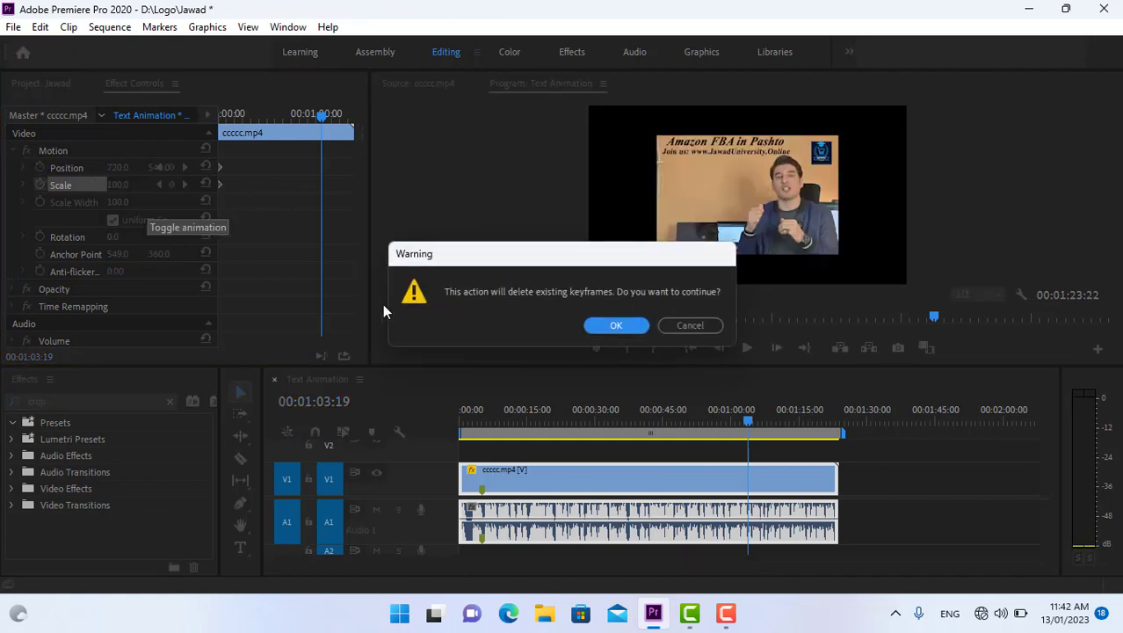
click(615, 323)
click(39, 185)
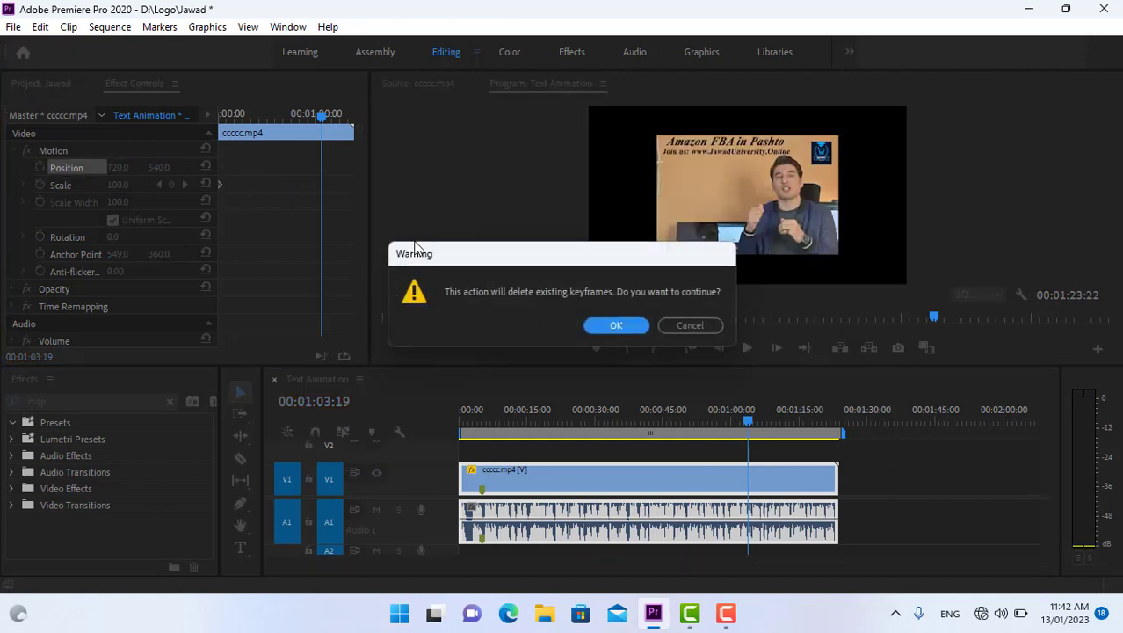
click(623, 321)
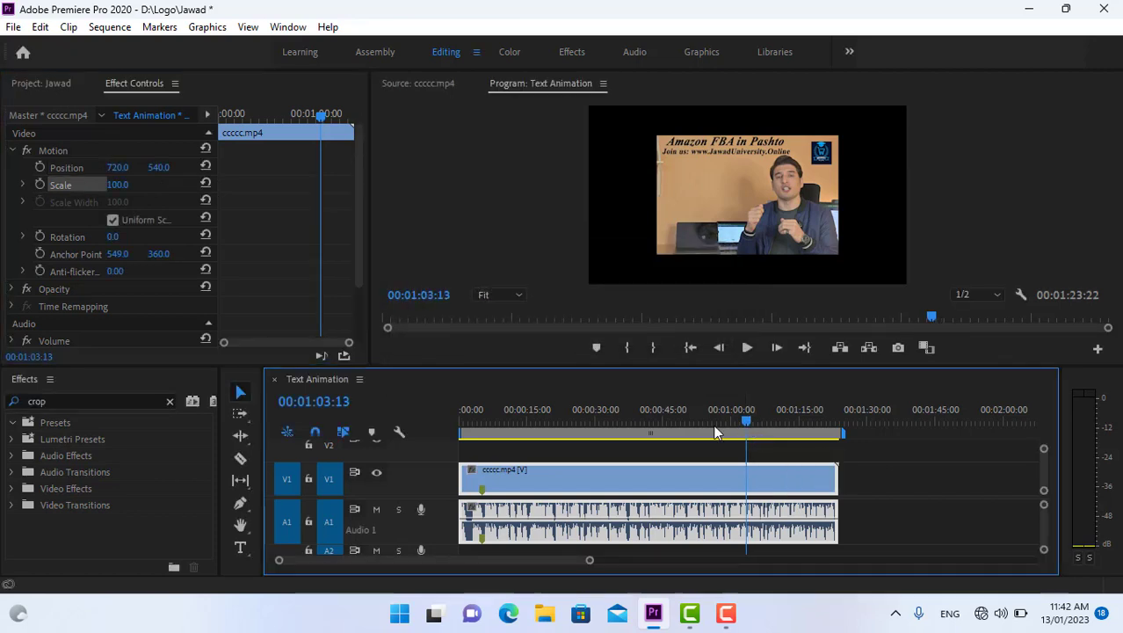
- Enable keyframe animation for Position and Scale at 00:00:00:00, the start of the ccccc.mp4 clip
drag(754, 433, 460, 474)
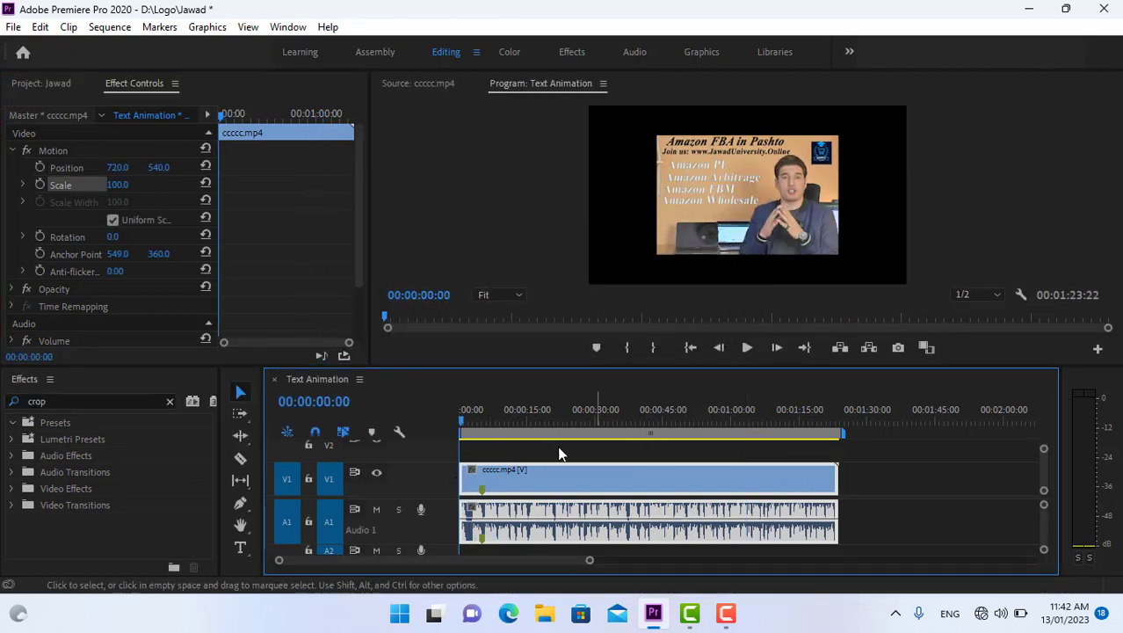
mouse_move(464, 422)
mouse_down()
mouse_move(532, 415)
mouse_move(685, 428)
mouse_move(458, 442)
mouse_up()
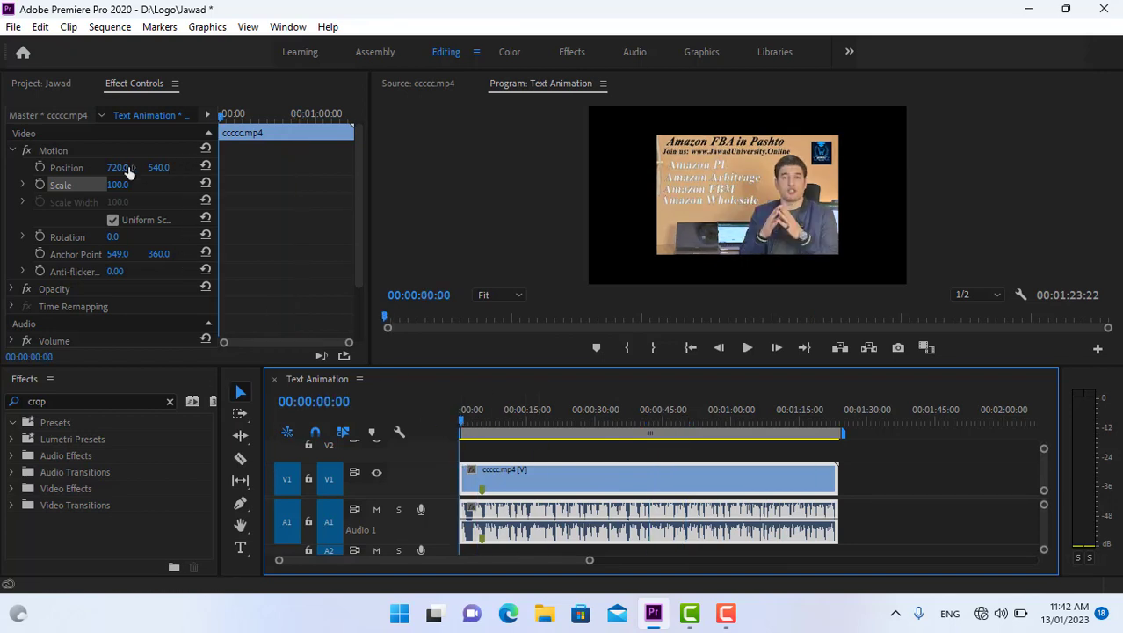
click(39, 167)
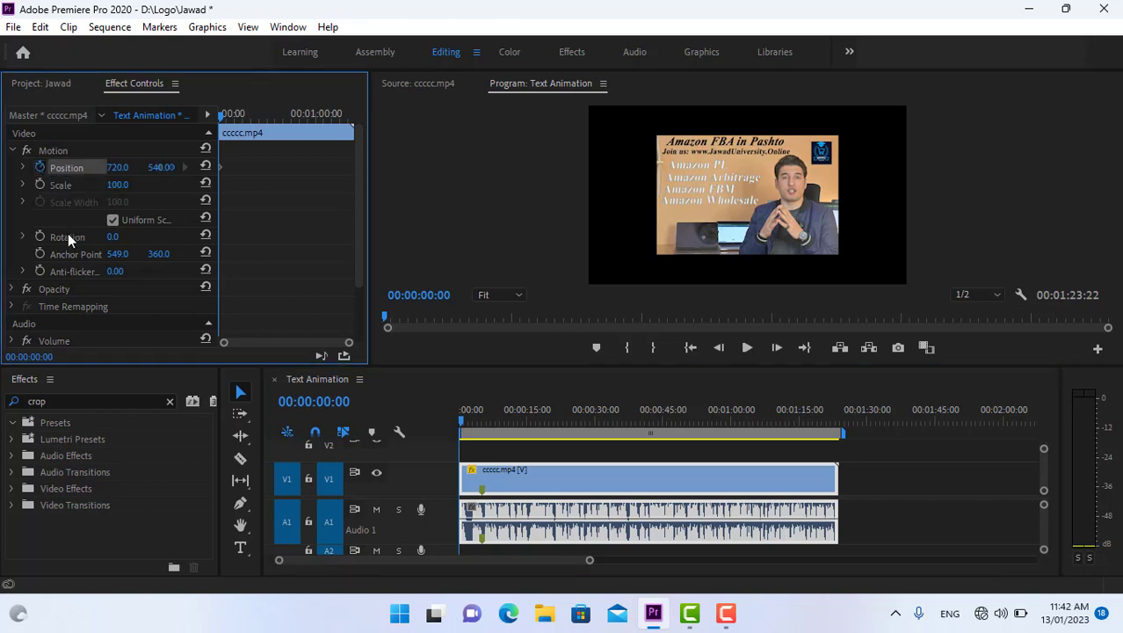
click(39, 181)
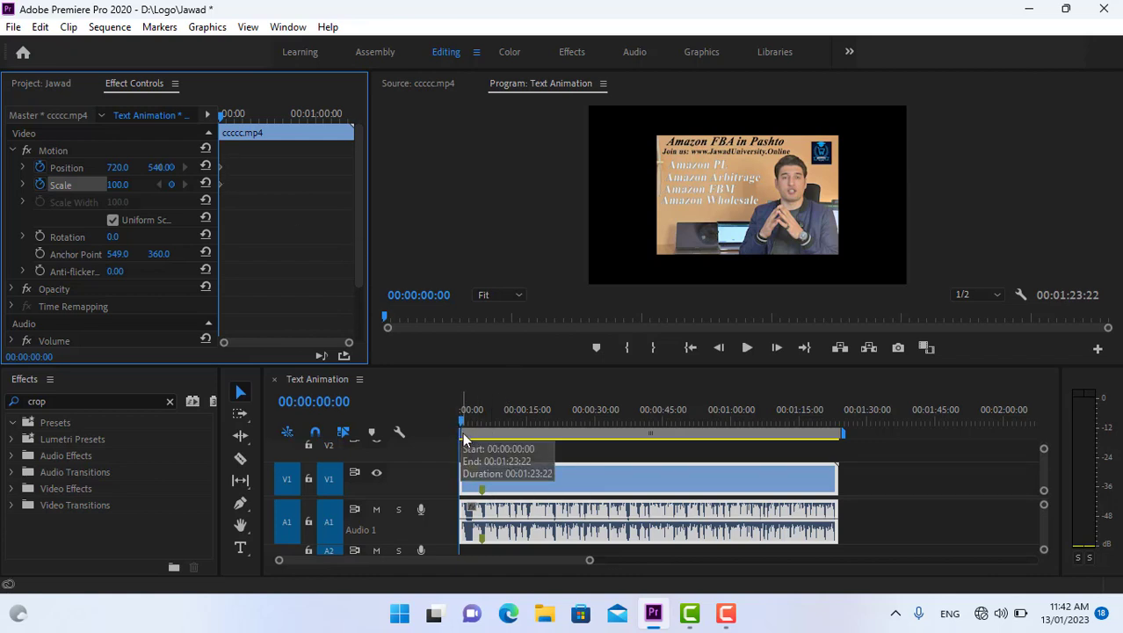
- Zoom the clip to Scale 290 with horizontal Position 336 at 00:00:30:03, and copy both keyframes to 00:00:53:09
drag(461, 419, 595, 431)
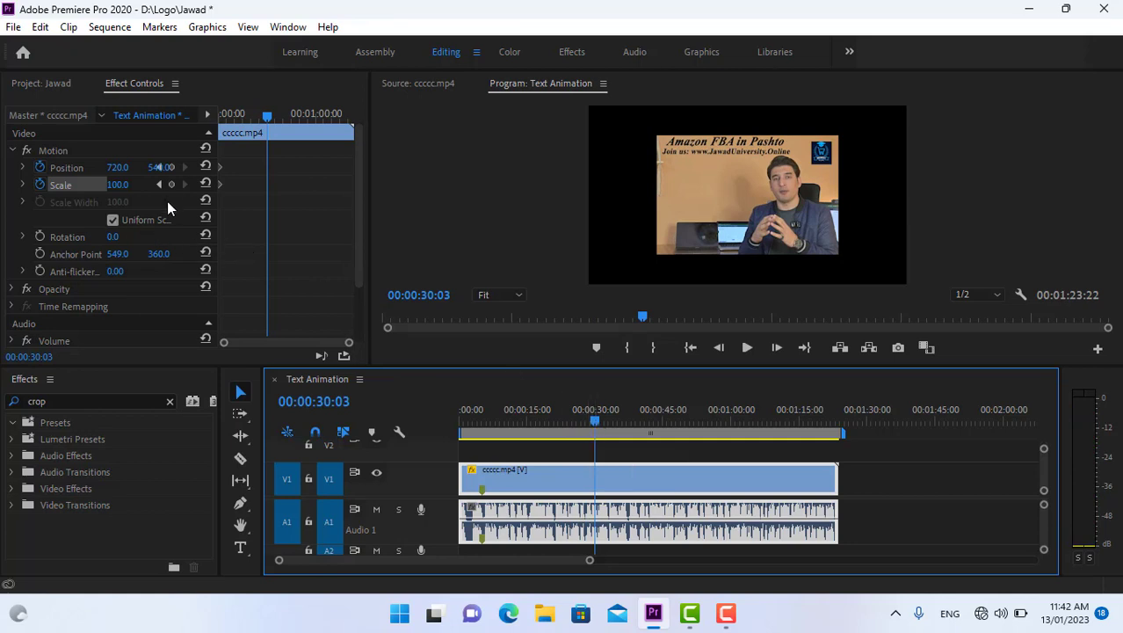
drag(121, 191, 211, 167)
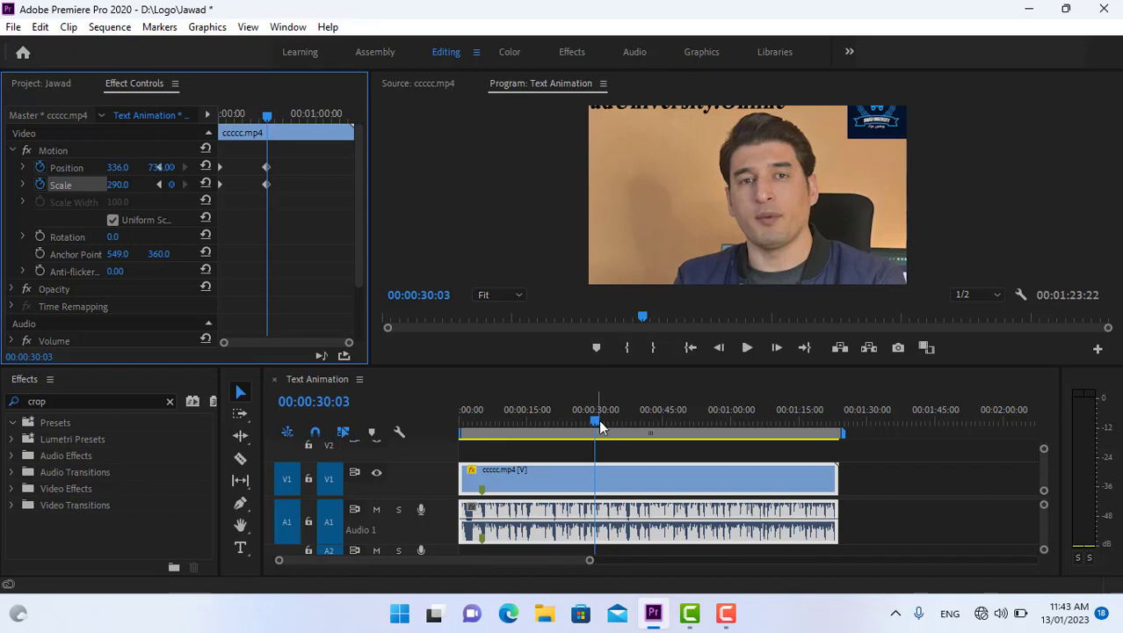
drag(595, 423, 700, 429)
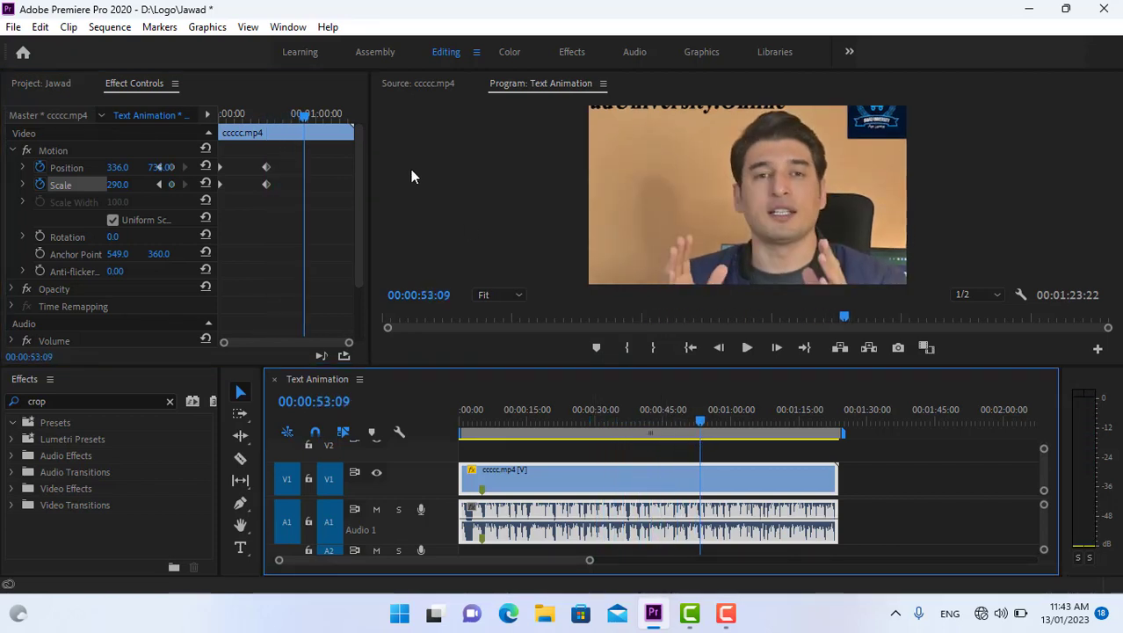
click(268, 168)
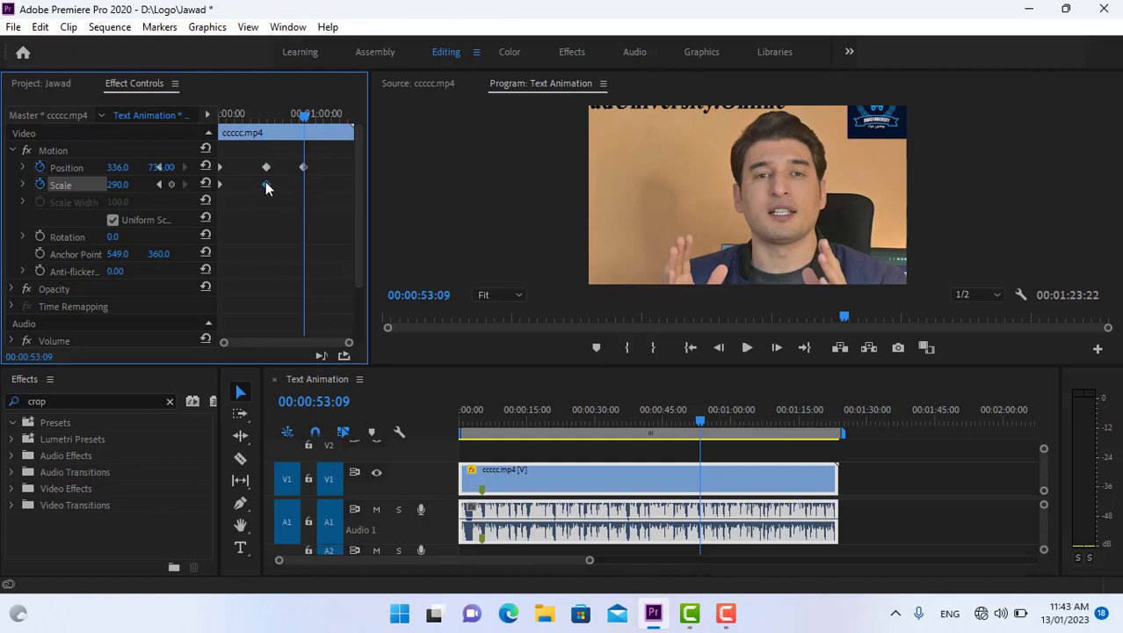
click(303, 185)
key(ctrl+v)
- Zoom the clip back out at 00:01:08:03 by resetting Position and Scale to their default values
drag(306, 121, 330, 128)
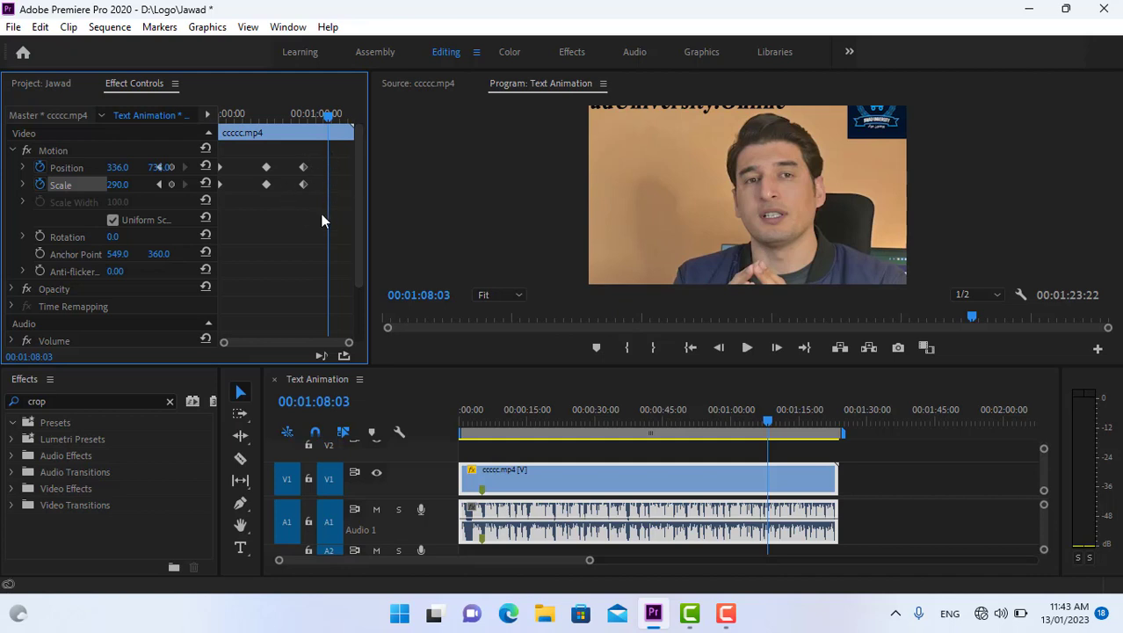
click(205, 167)
click(205, 184)
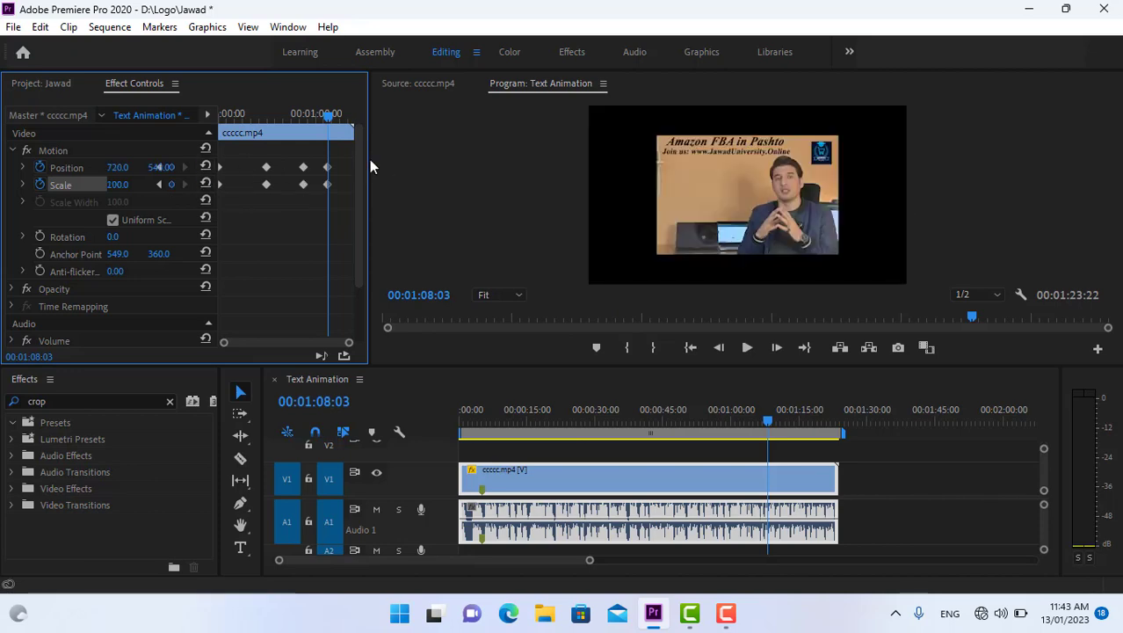
- Preview the animation from the start, around 00:00:41:04, and from 00:00:51:09 to check the zoom-in, hold and zoom-out
drag(332, 119, 211, 126)
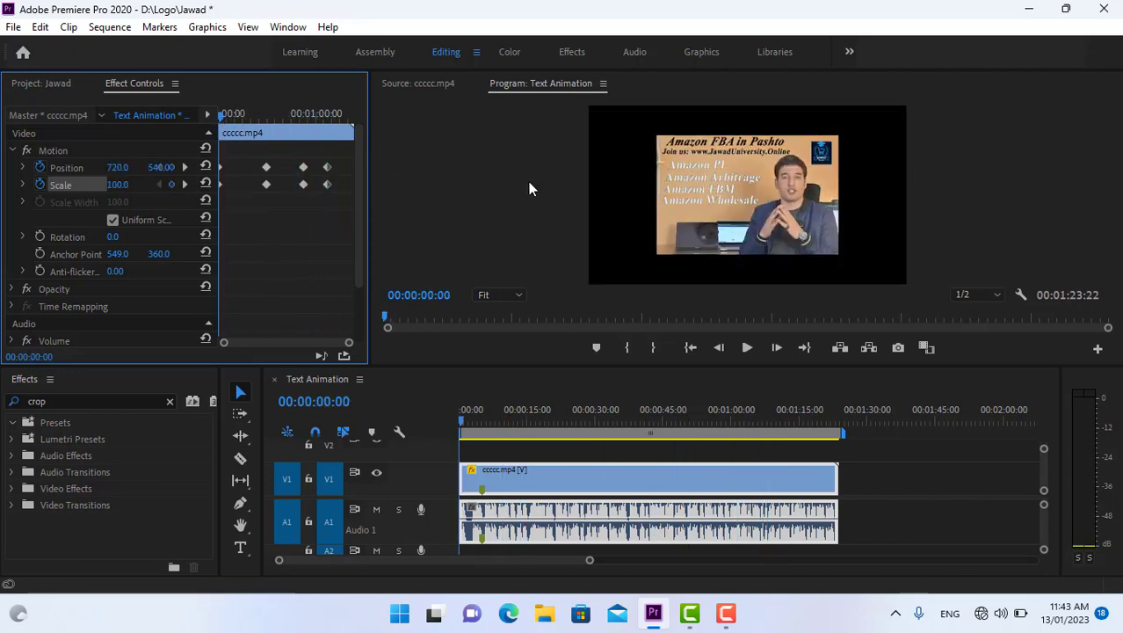
click(746, 349)
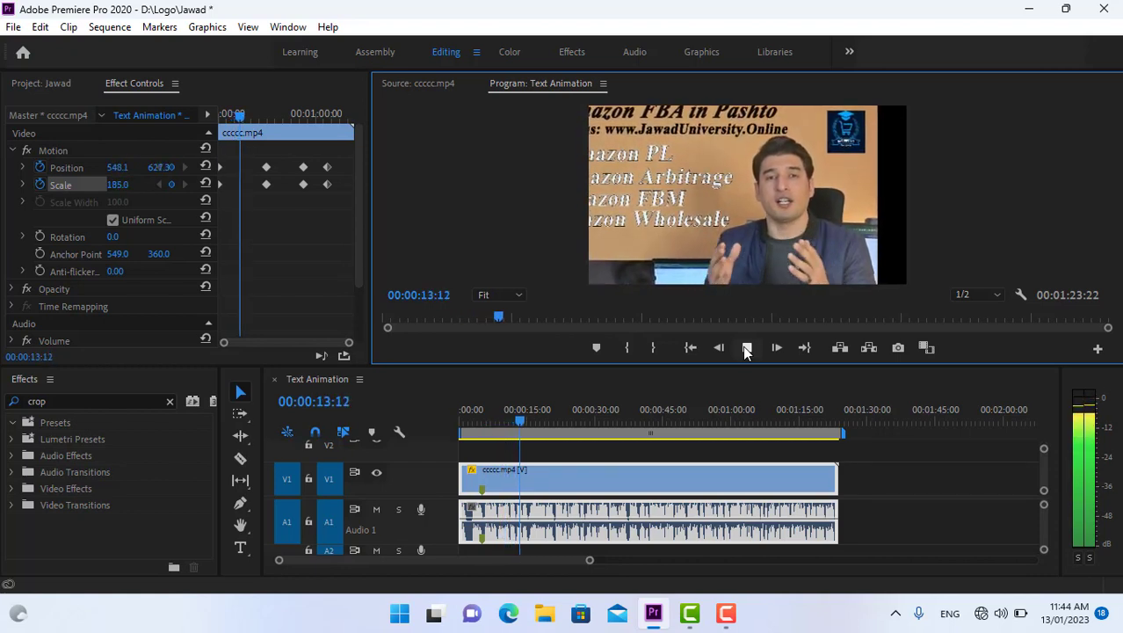
click(747, 349)
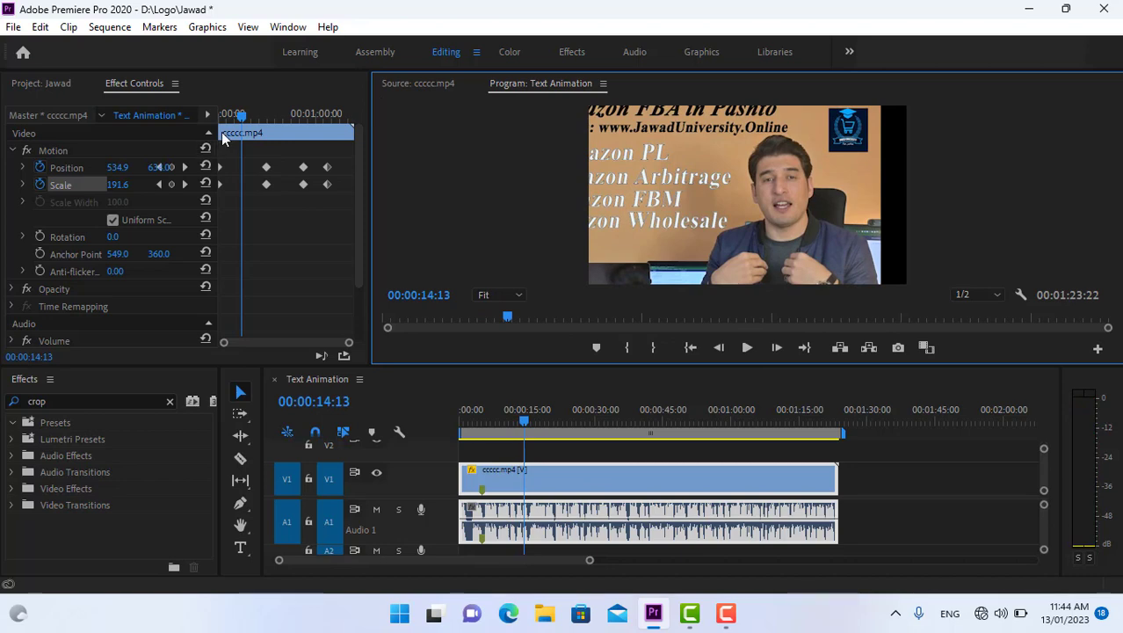
drag(246, 123, 285, 128)
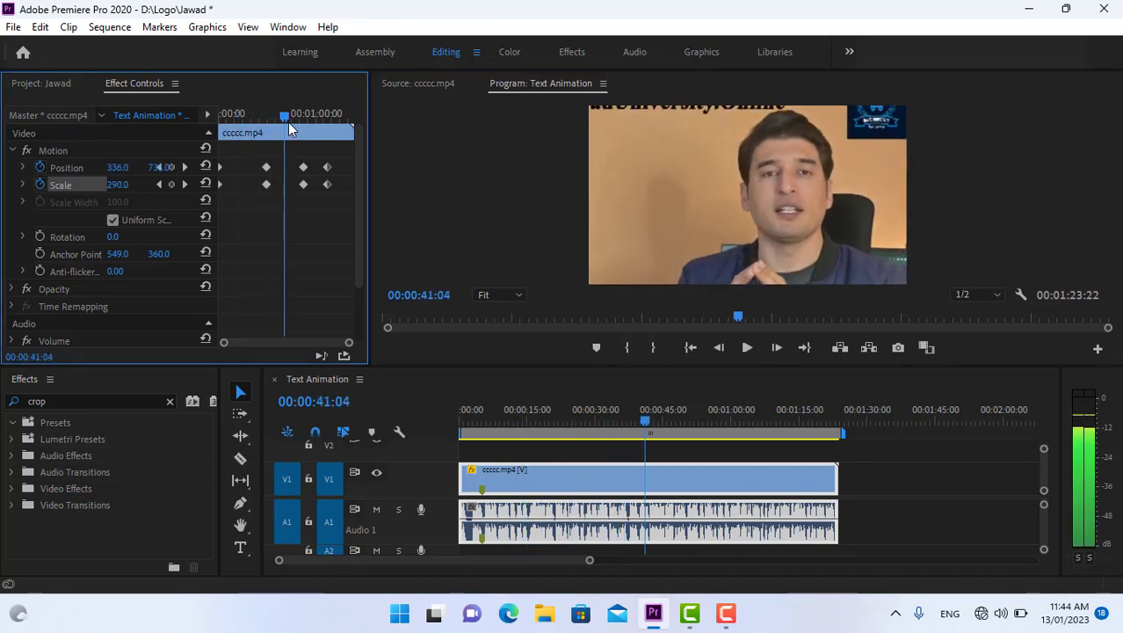
click(746, 348)
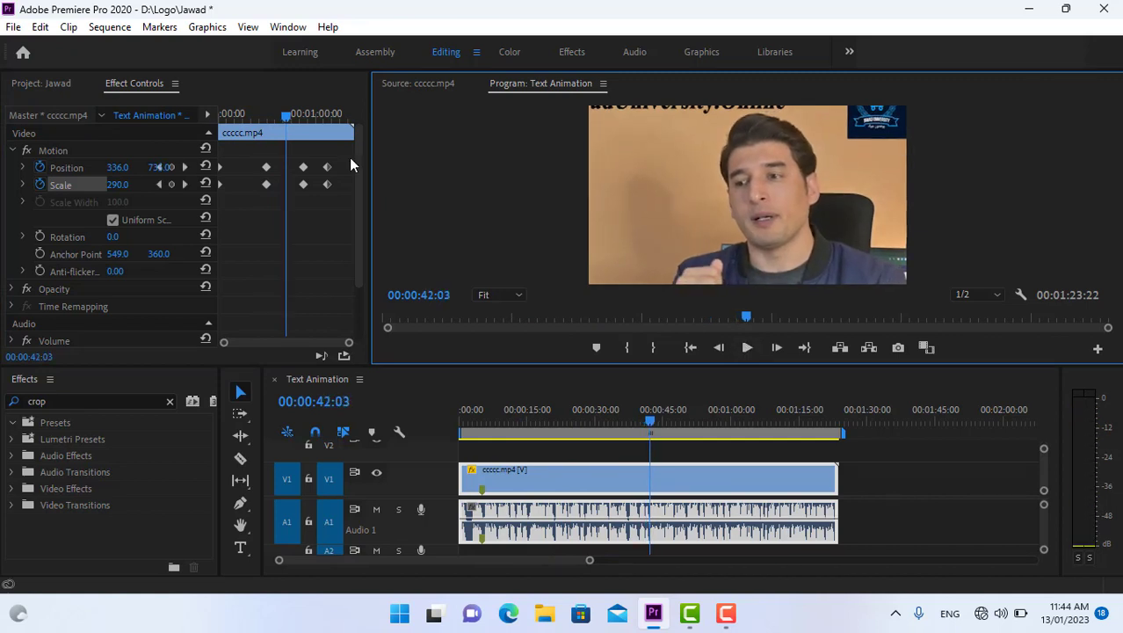
drag(290, 126, 302, 115)
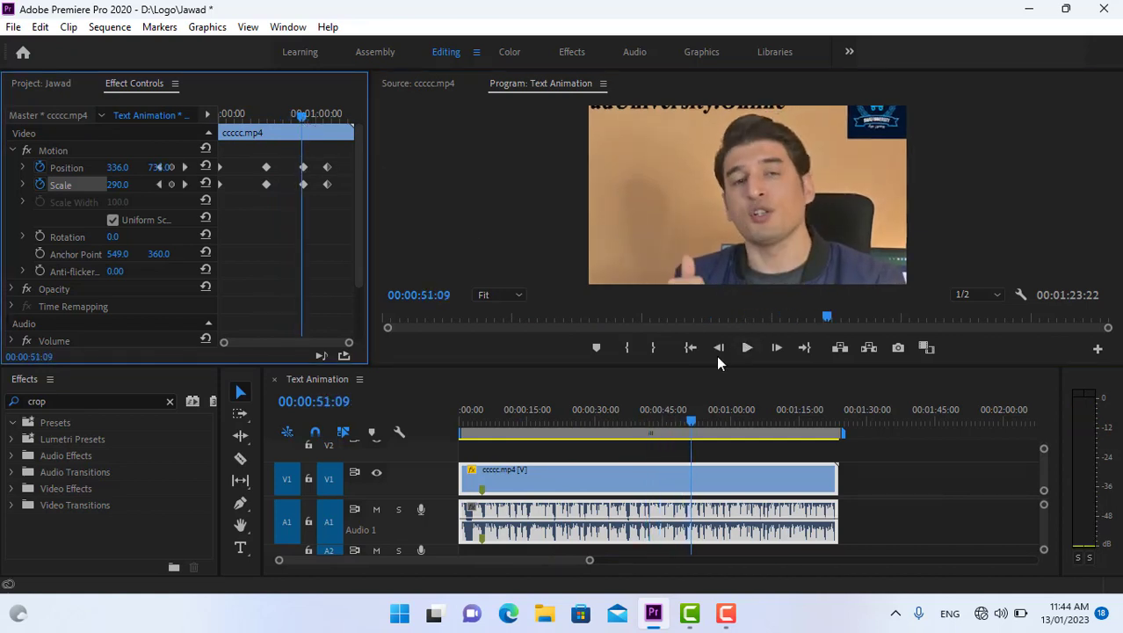
click(745, 348)
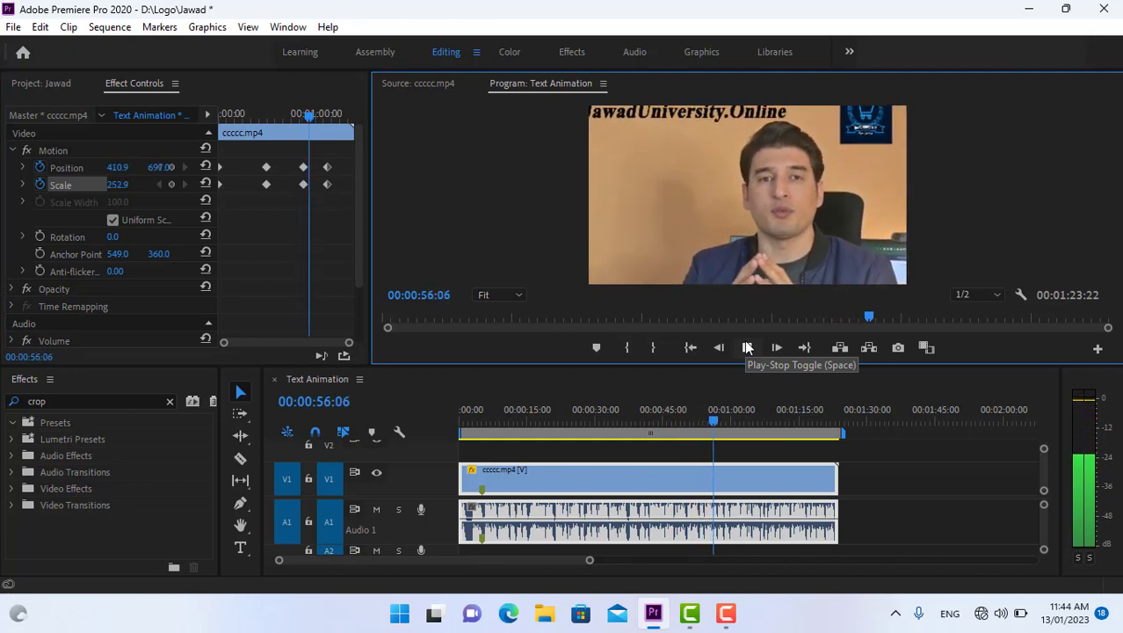
click(748, 347)
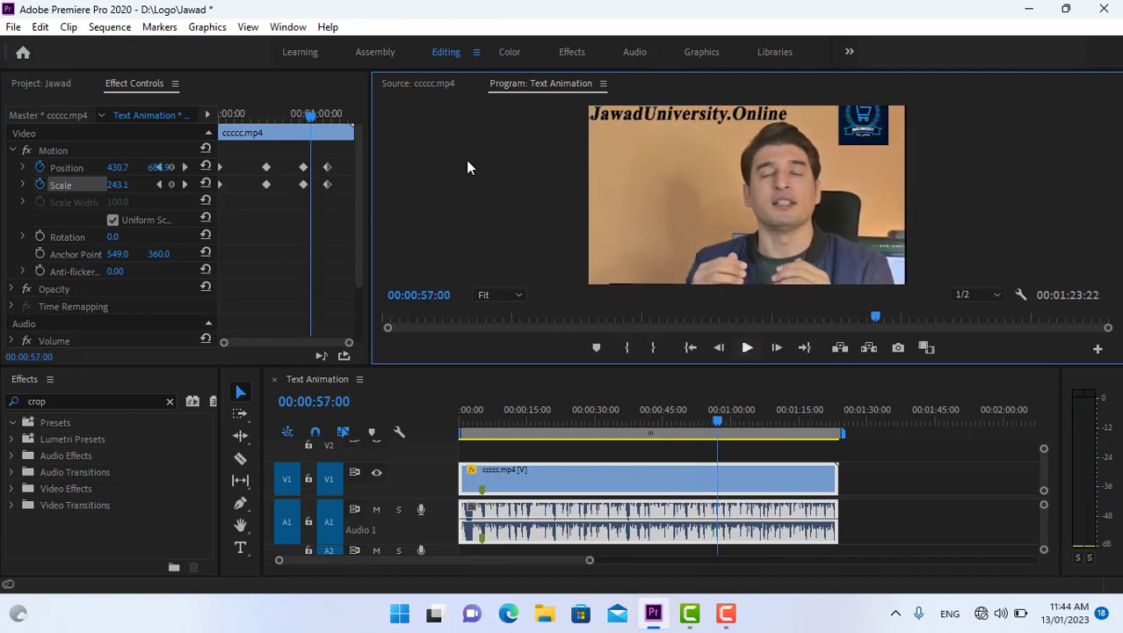
- Shift the final Position and Scale keyframes earlier to shorten the zoom-out, and preview its faster speed
click(328, 167)
drag(325, 172, 320, 184)
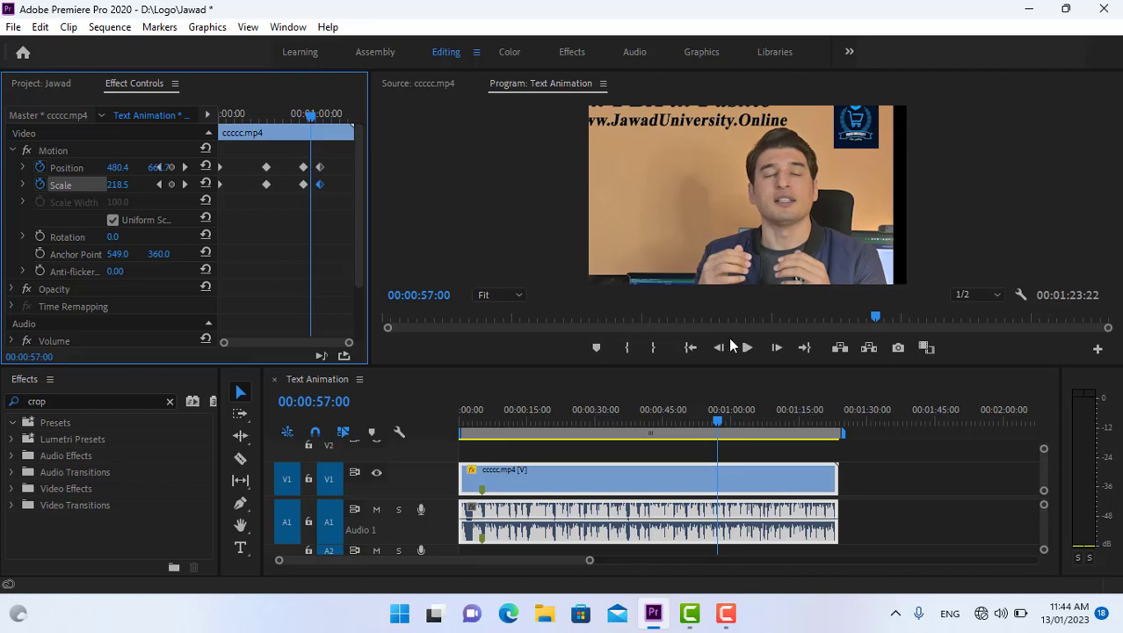
click(747, 349)
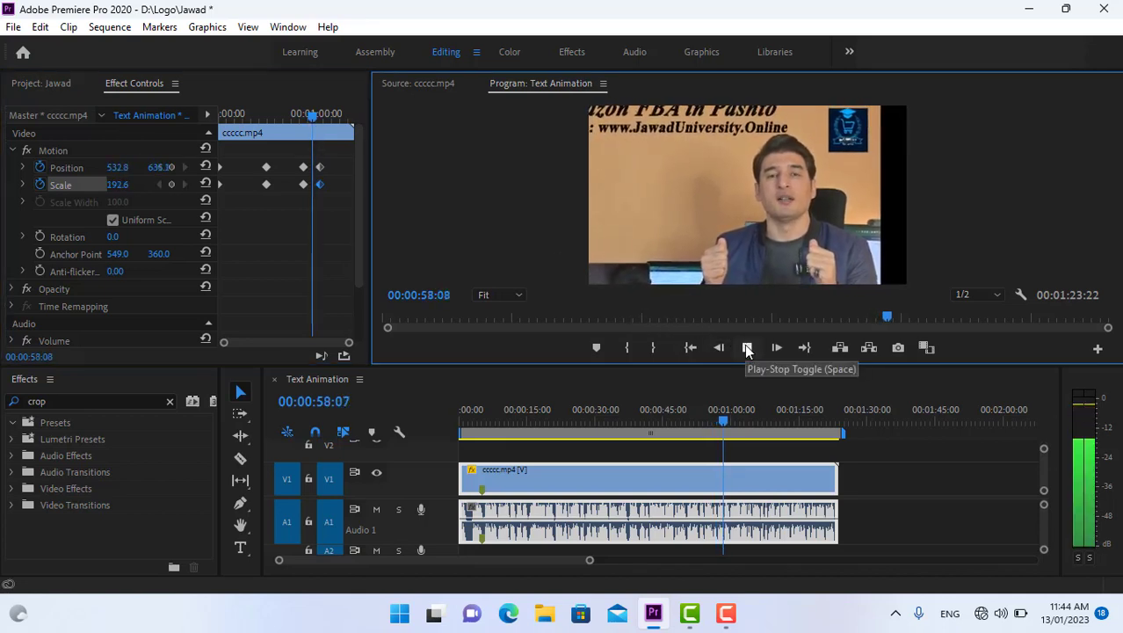
click(747, 349)
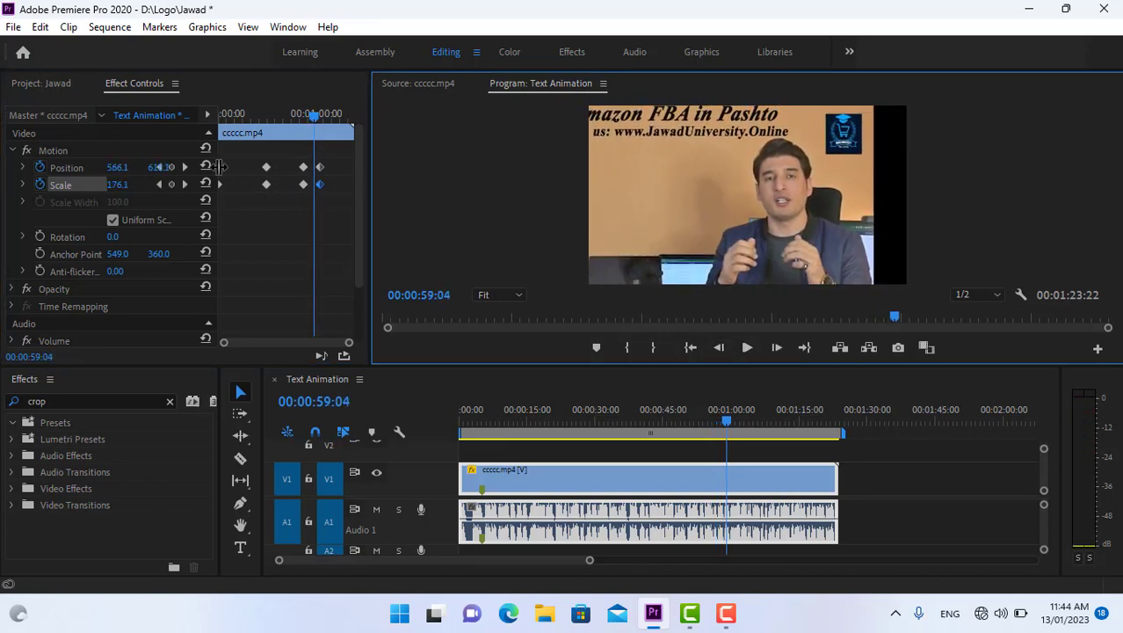
- Shift the second Position and Scale keyframes closer to the clip's start to shorten the zoom-in, and preview from the beginning
drag(219, 167, 244, 184)
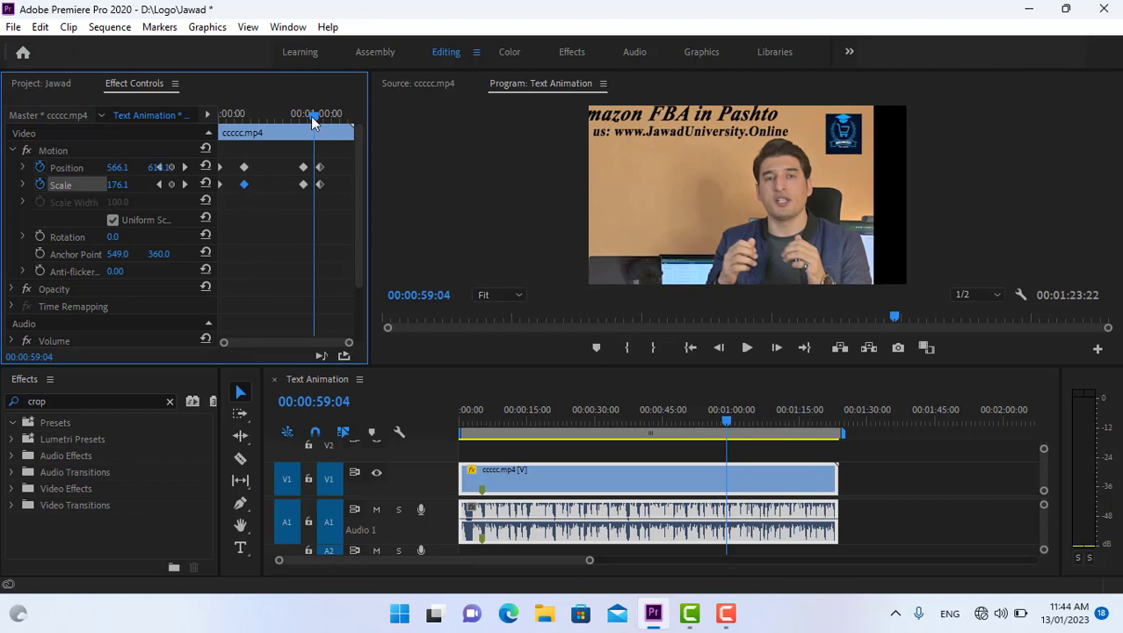
drag(314, 122, 222, 123)
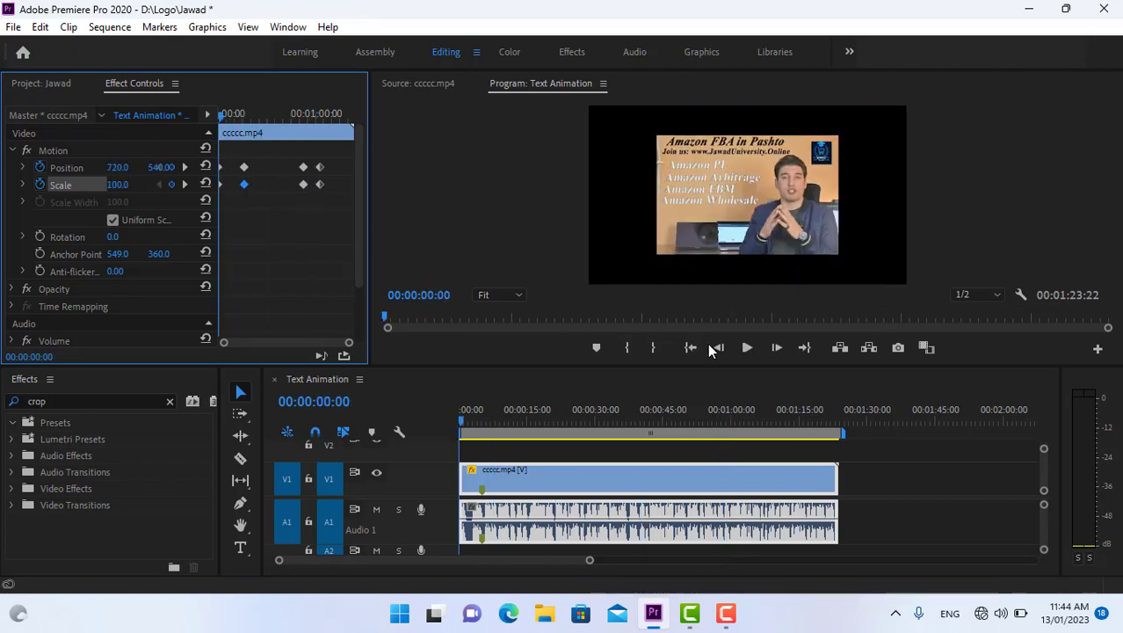
click(747, 347)
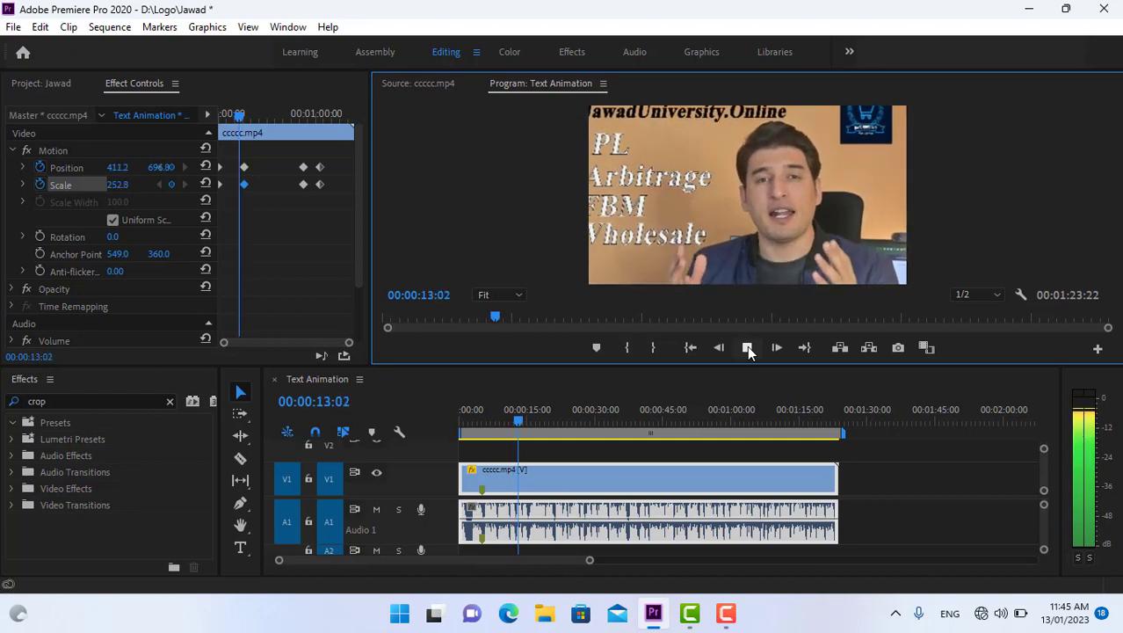
click(747, 348)
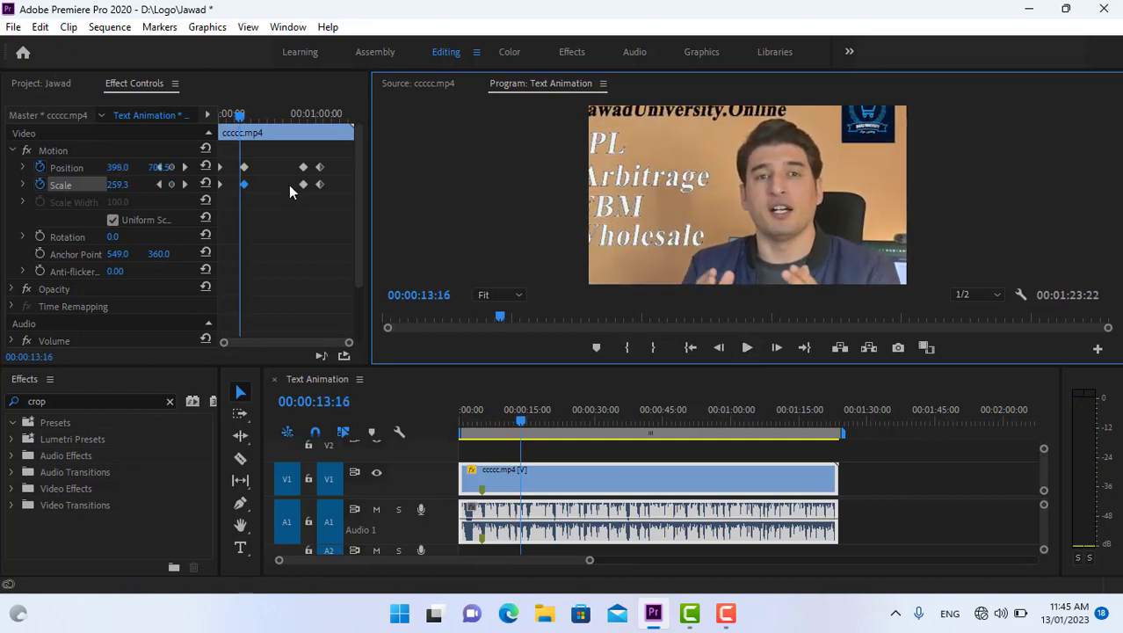
- Delete all Position and Scale keyframes after the first pair at the clip's start
click(319, 172)
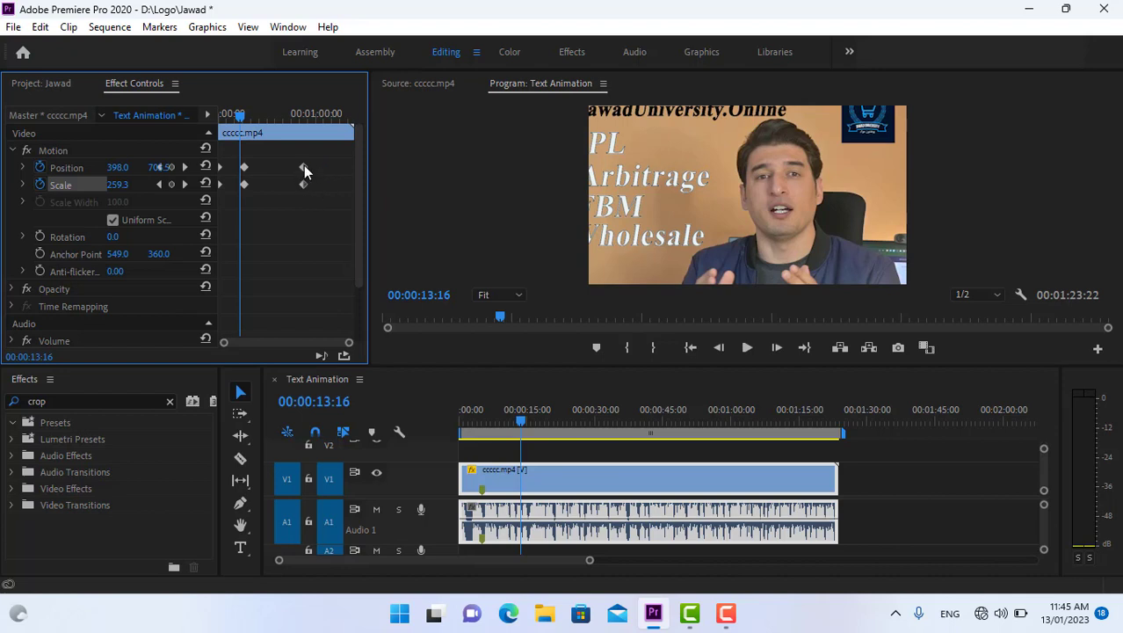
key(Delete)
key(Delete)
click(244, 185)
key(Delete)
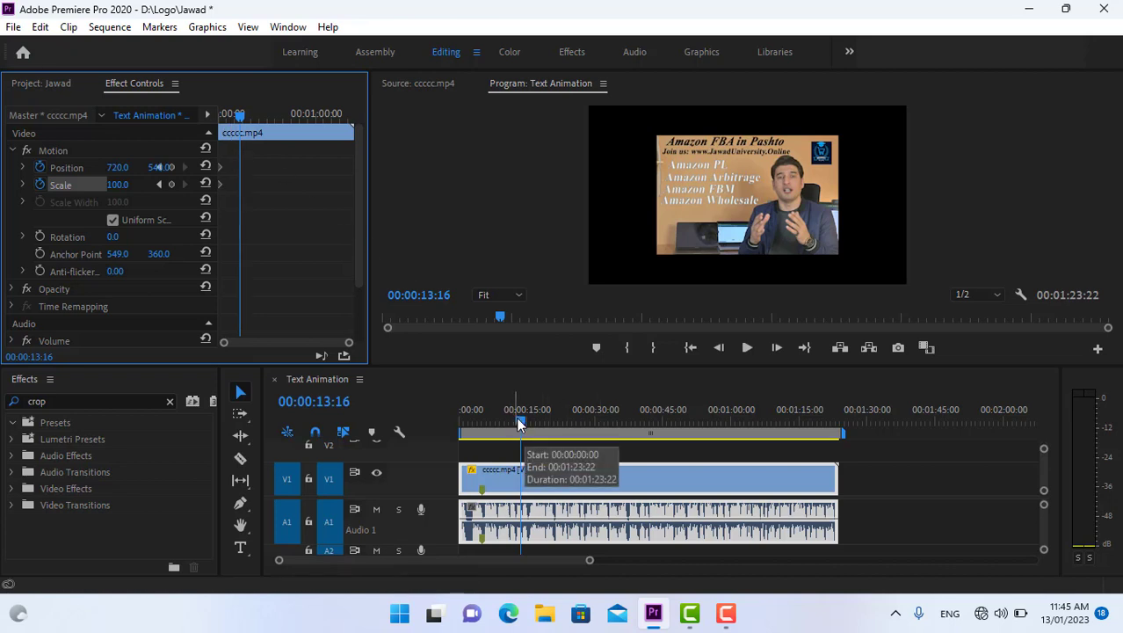
- Add Position and Scale keyframes at 00:00:13:24 that keep the clip at its default position and 100 scale
drag(523, 423, 455, 433)
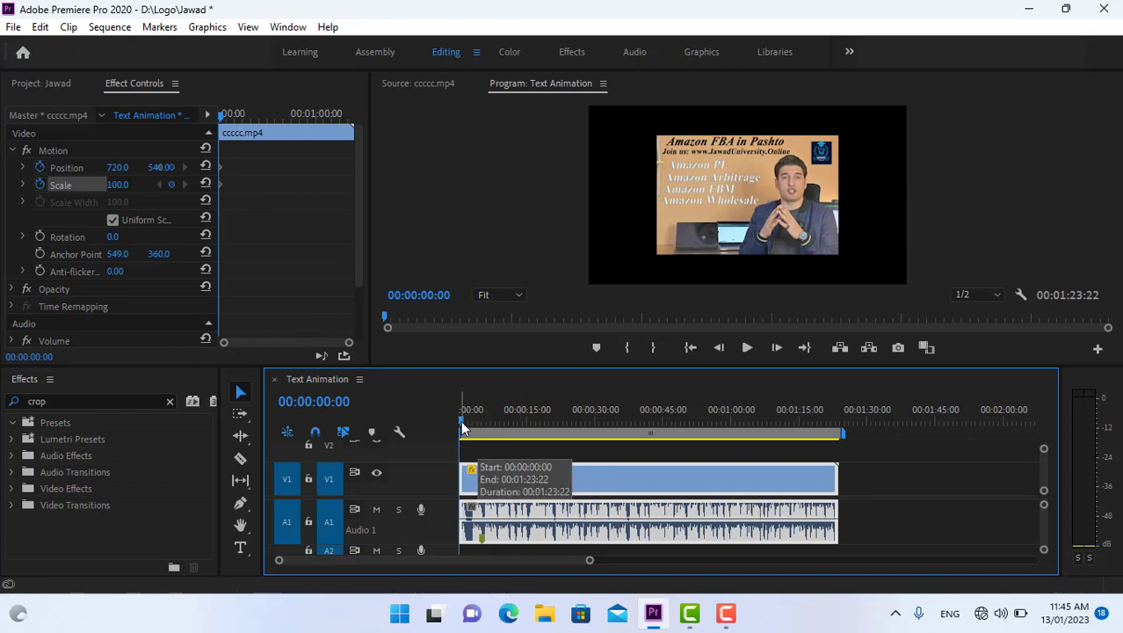
drag(461, 420, 523, 431)
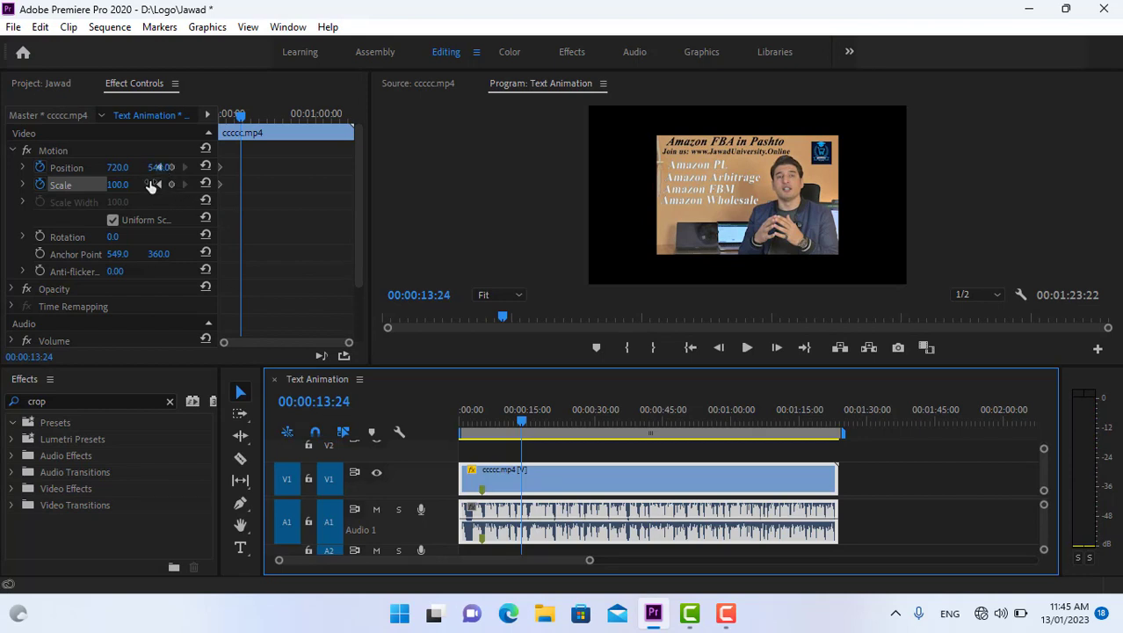
click(207, 167)
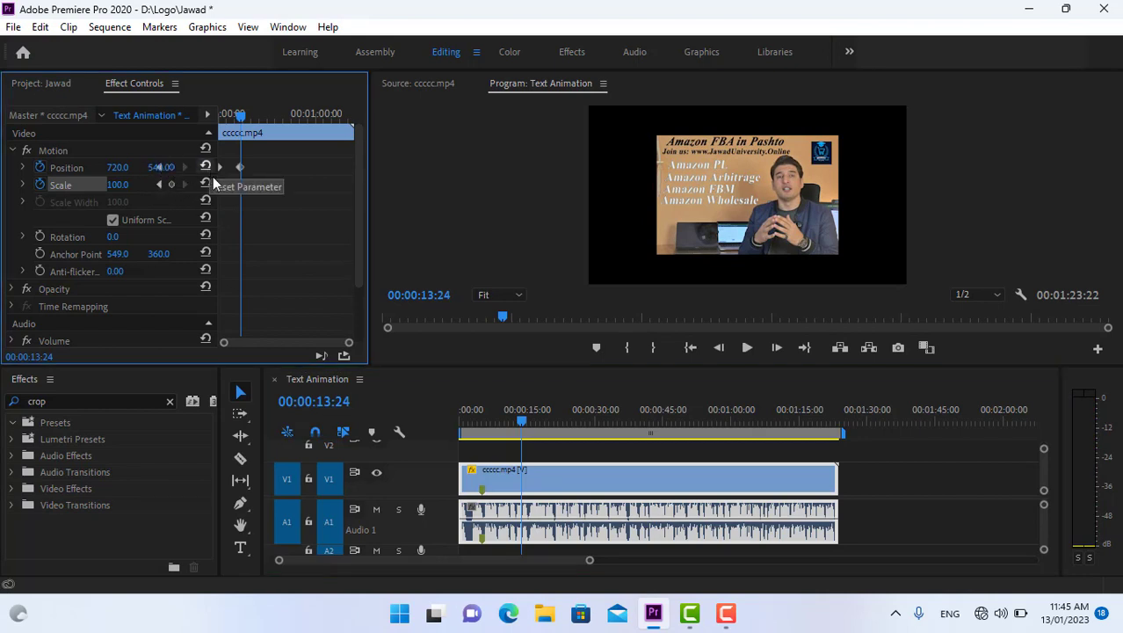
click(205, 182)
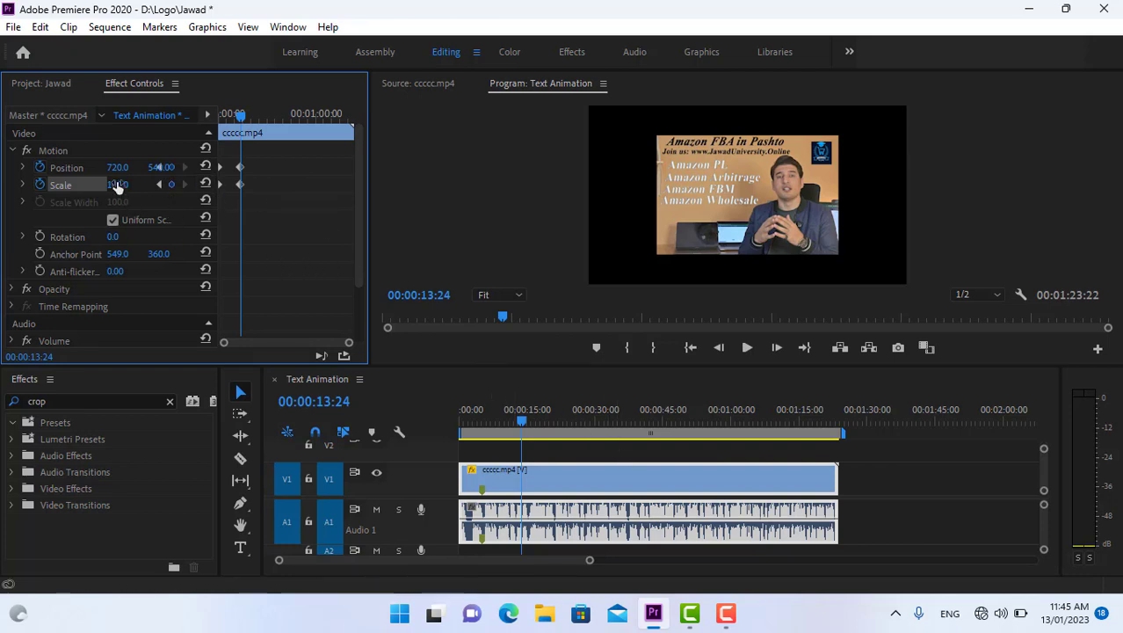
- Zoom in on the speaker at 00:00:19:11 by keyframing Scale at 317 and Position at 256, 748
drag(523, 418, 550, 425)
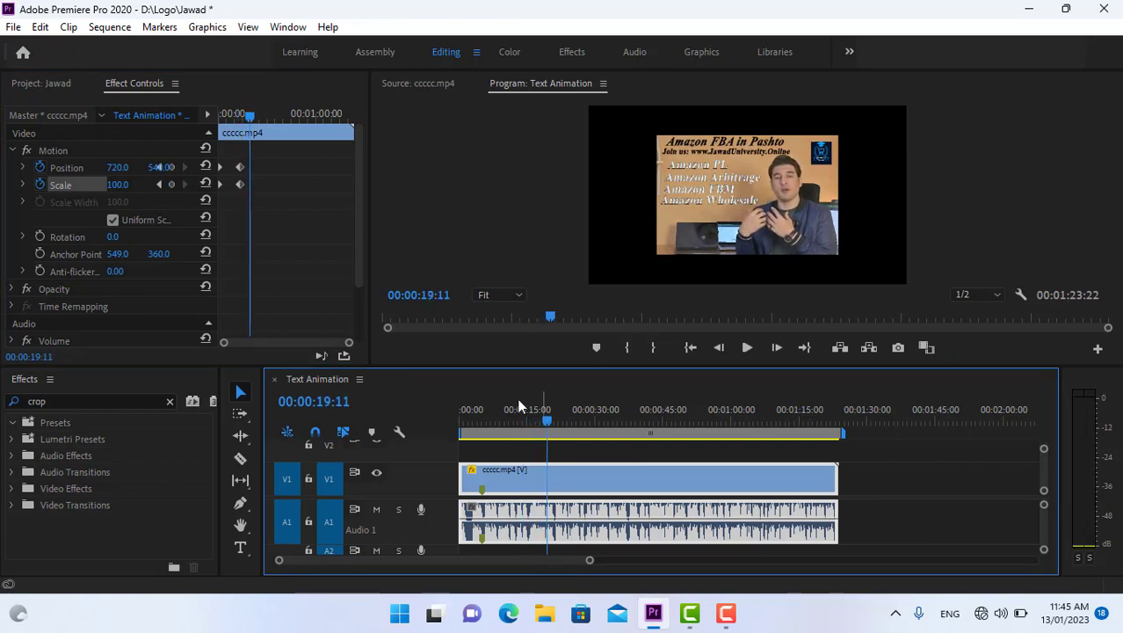
drag(112, 167, 423, 156)
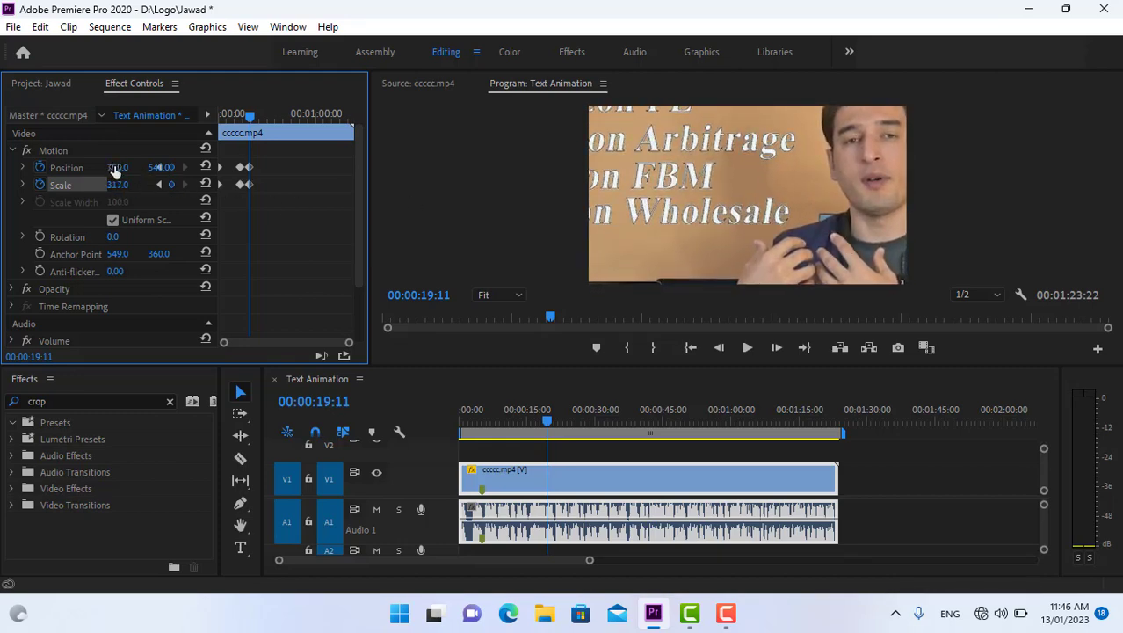
drag(114, 171, 290, 185)
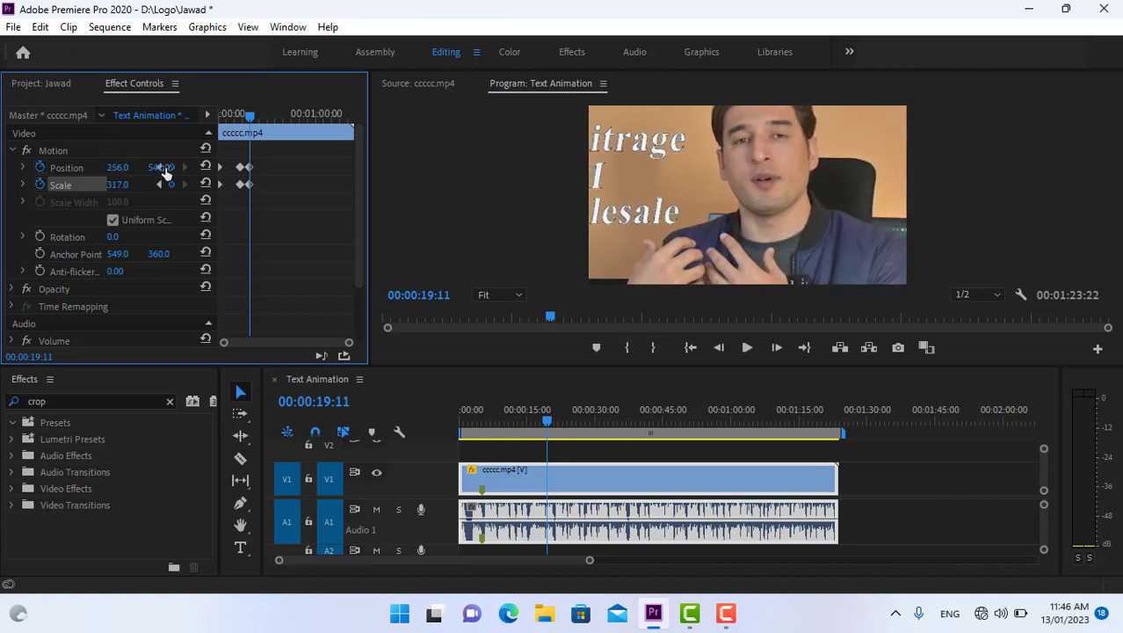
drag(166, 173, 348, 228)
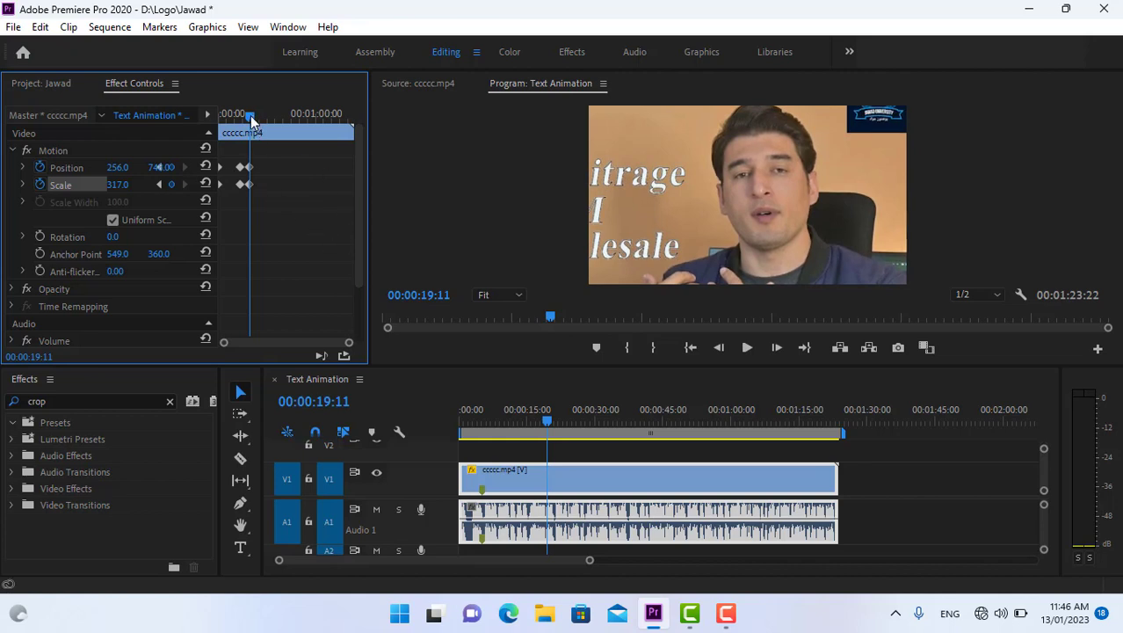
- Add Position and Scale keyframes at 00:00:38:16 to hold the zoom, and reset both properties at 00:00:51:09 to zoom out
drag(250, 120, 280, 125)
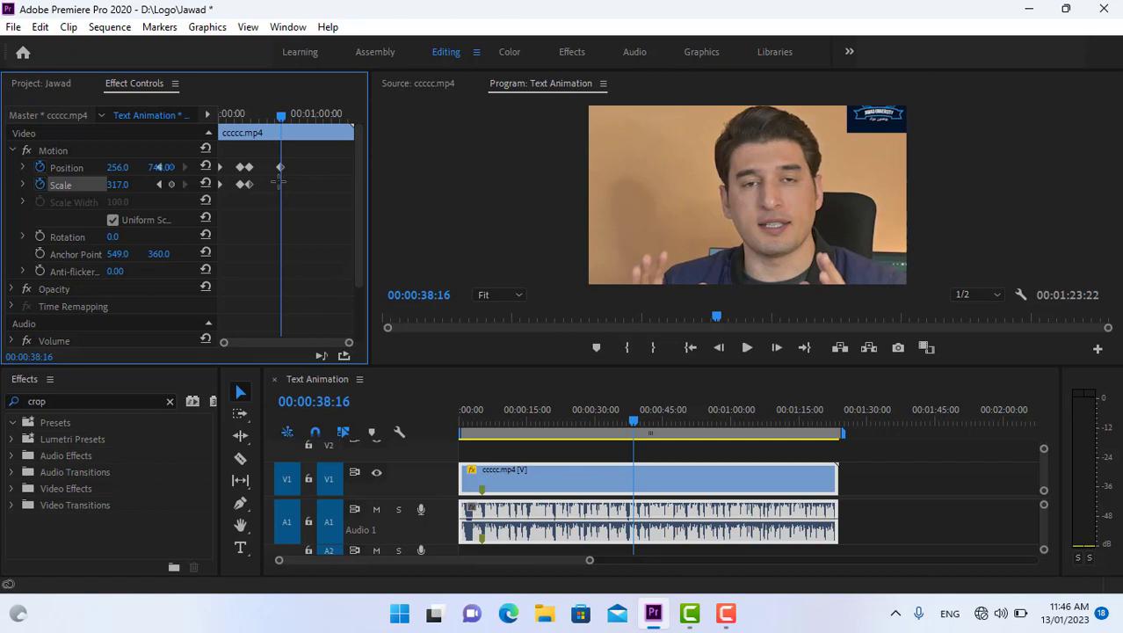
drag(283, 129, 302, 123)
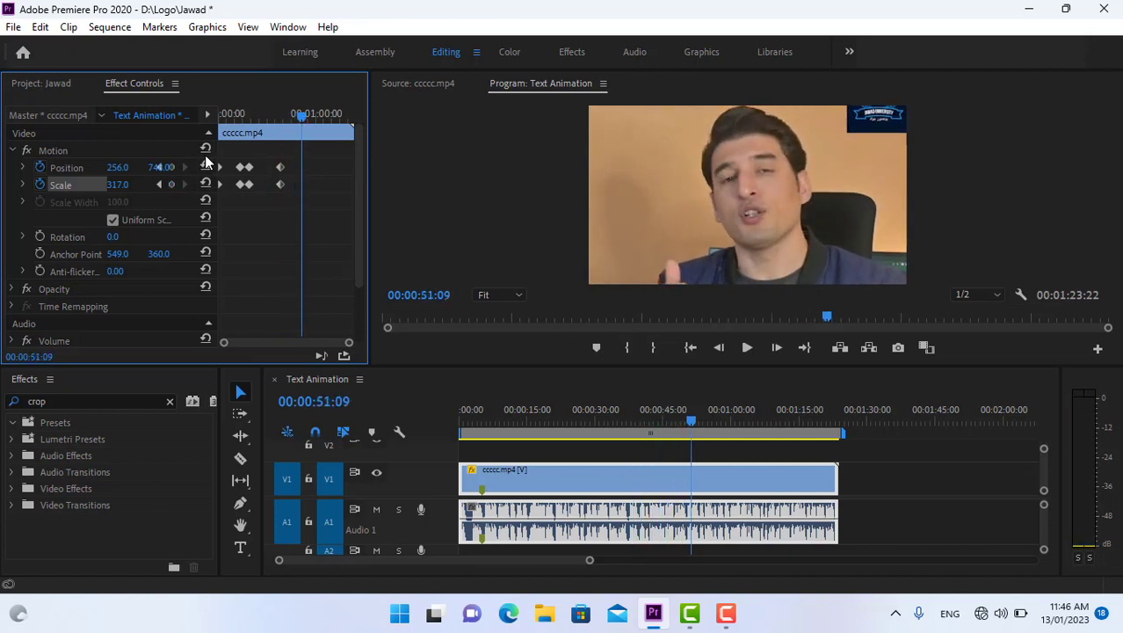
click(204, 166)
click(205, 184)
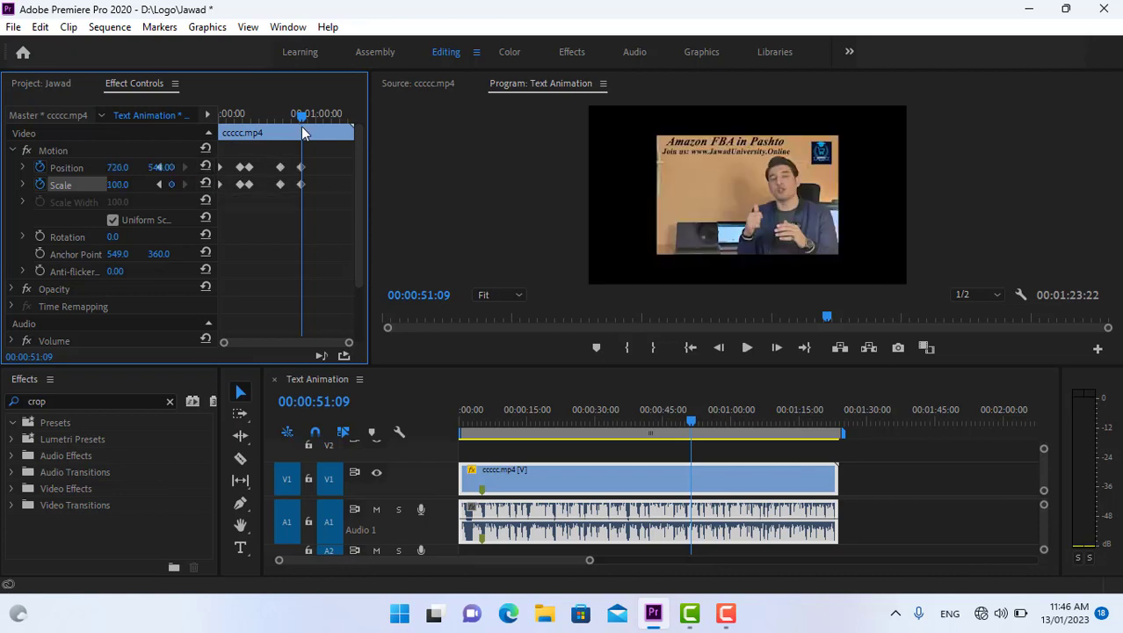
- Preview the animation from the beginning and again from 00:00:35:02 to check the delayed zoom-in, the hold and the zoom-out
drag(302, 120, 206, 140)
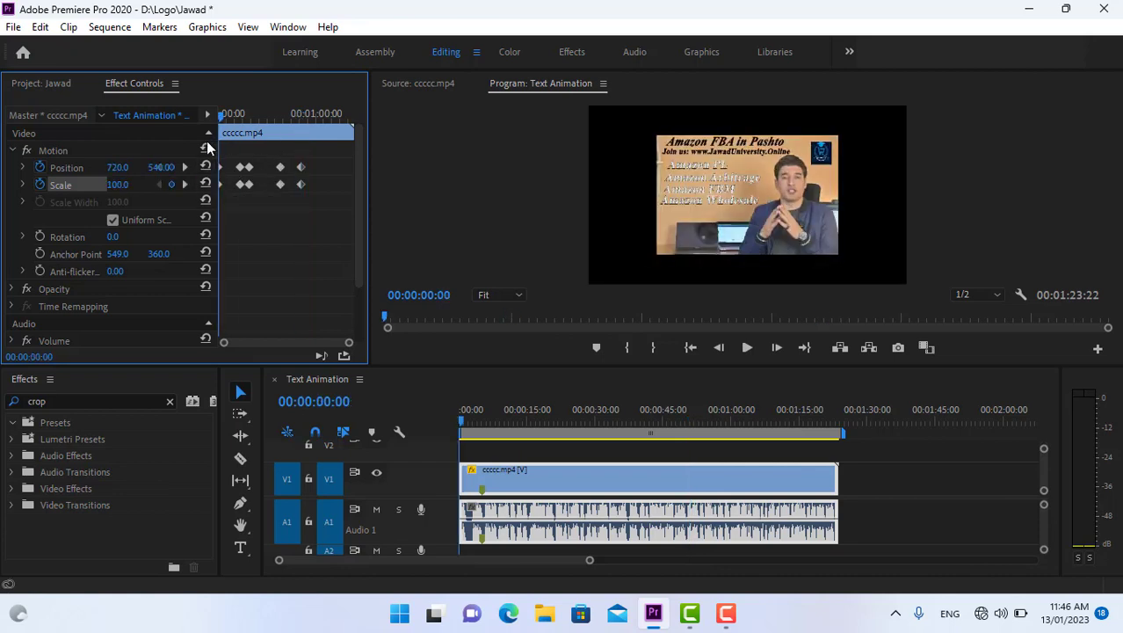
click(746, 349)
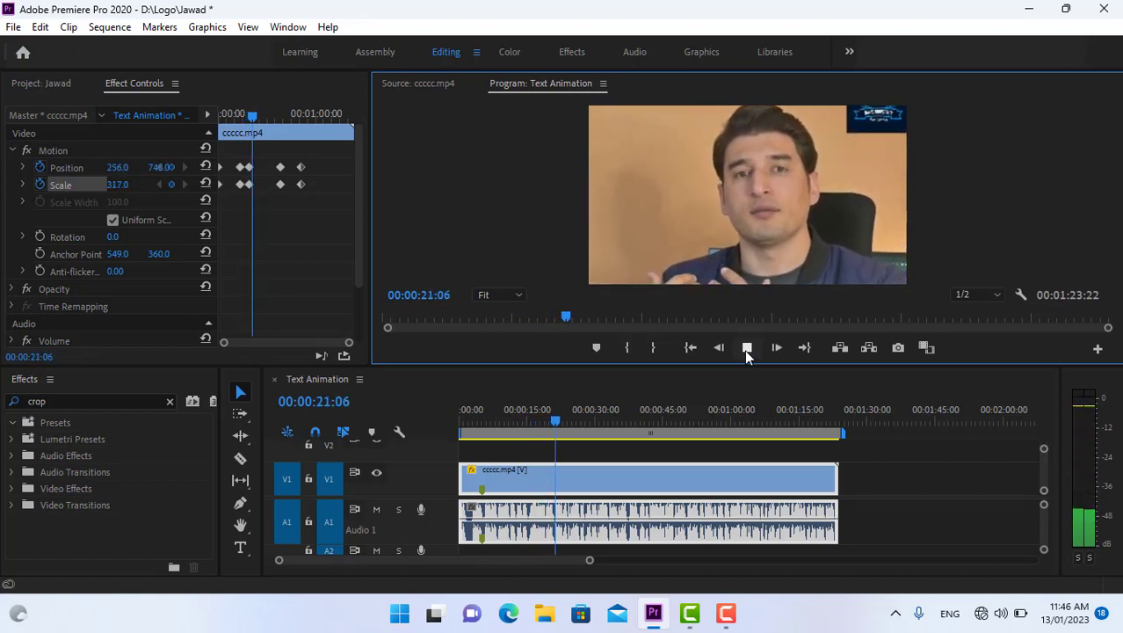
click(746, 348)
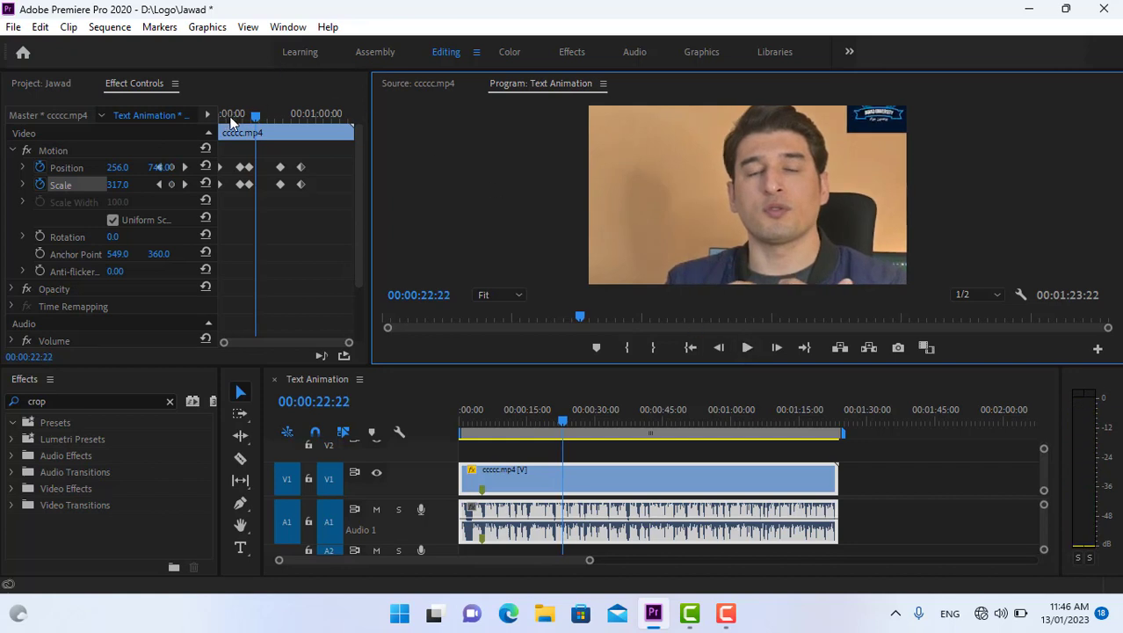
click(255, 123)
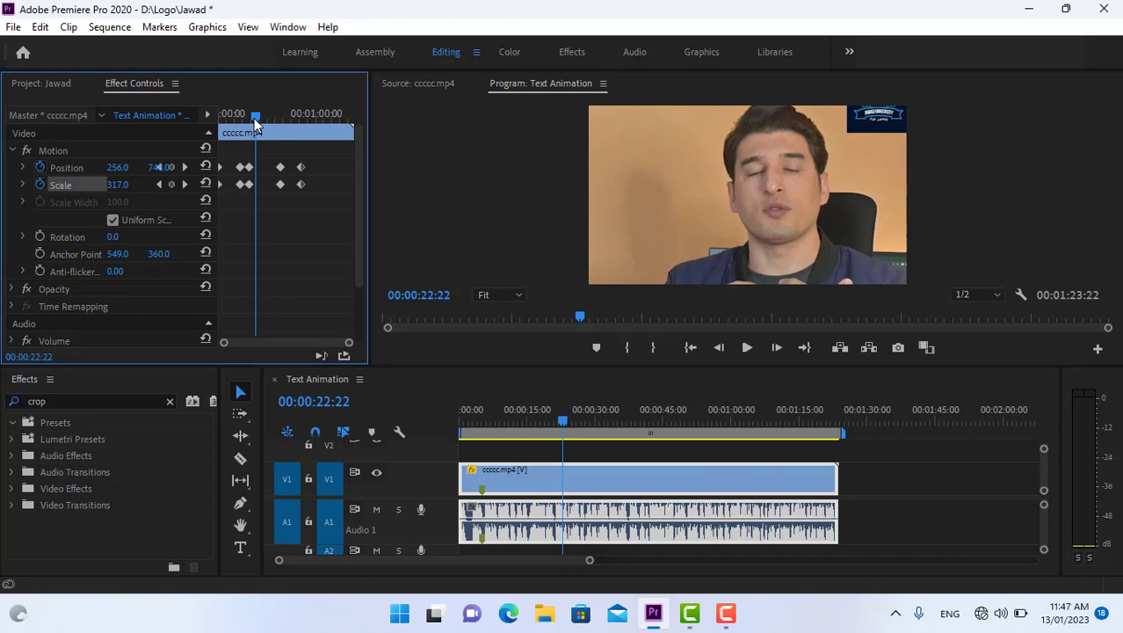
mouse_move(255, 123)
mouse_down()
mouse_move(303, 129)
mouse_move(275, 129)
mouse_up()
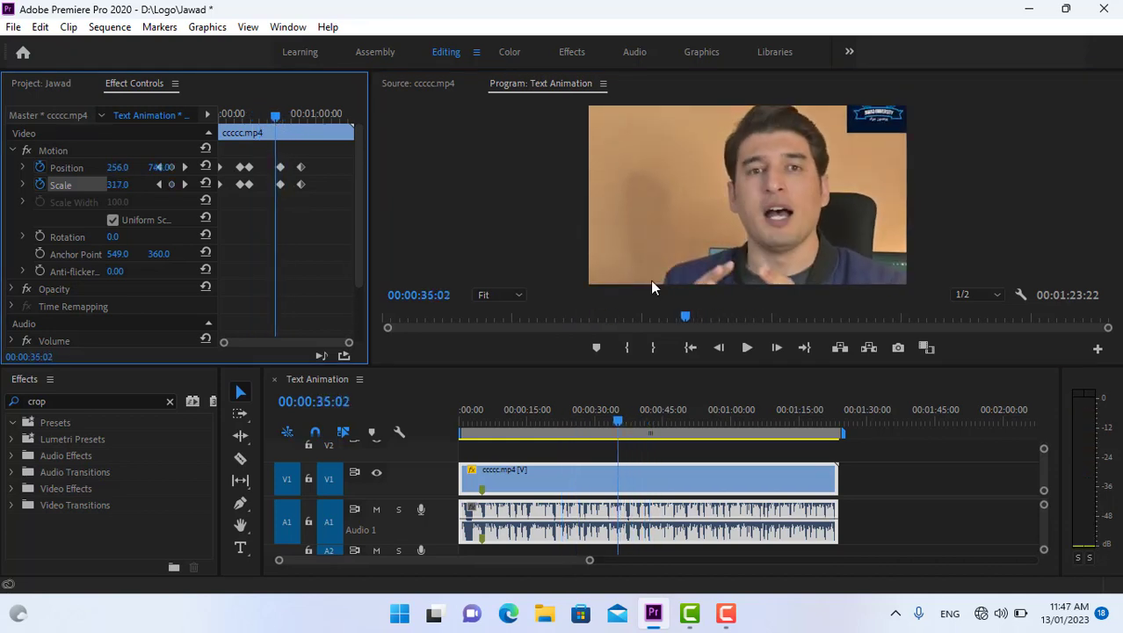
click(748, 346)
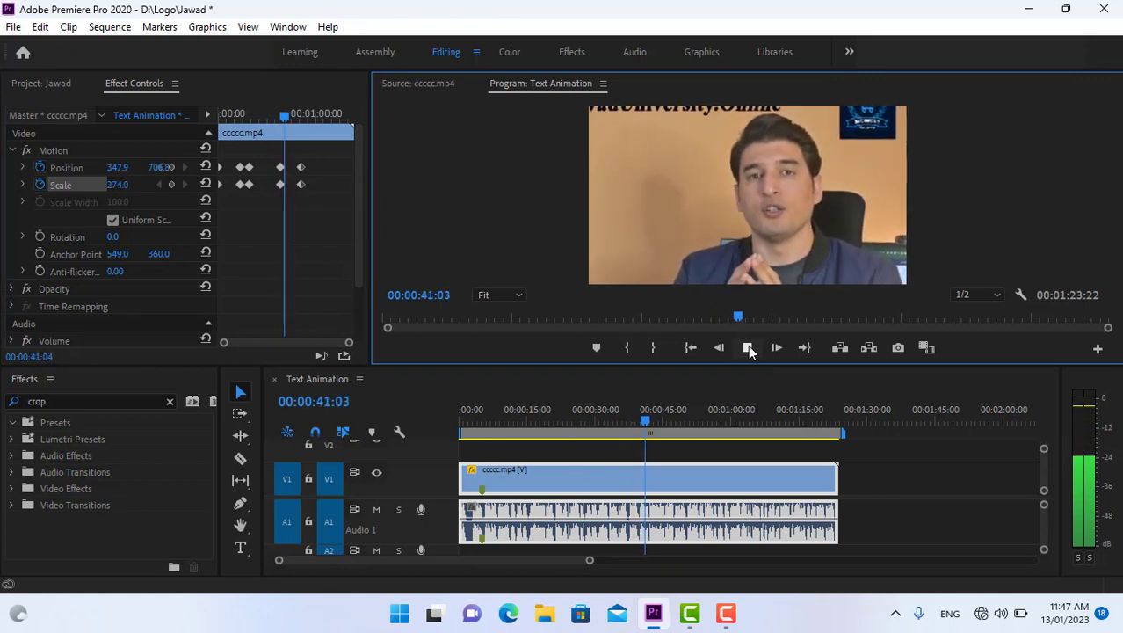
click(748, 348)
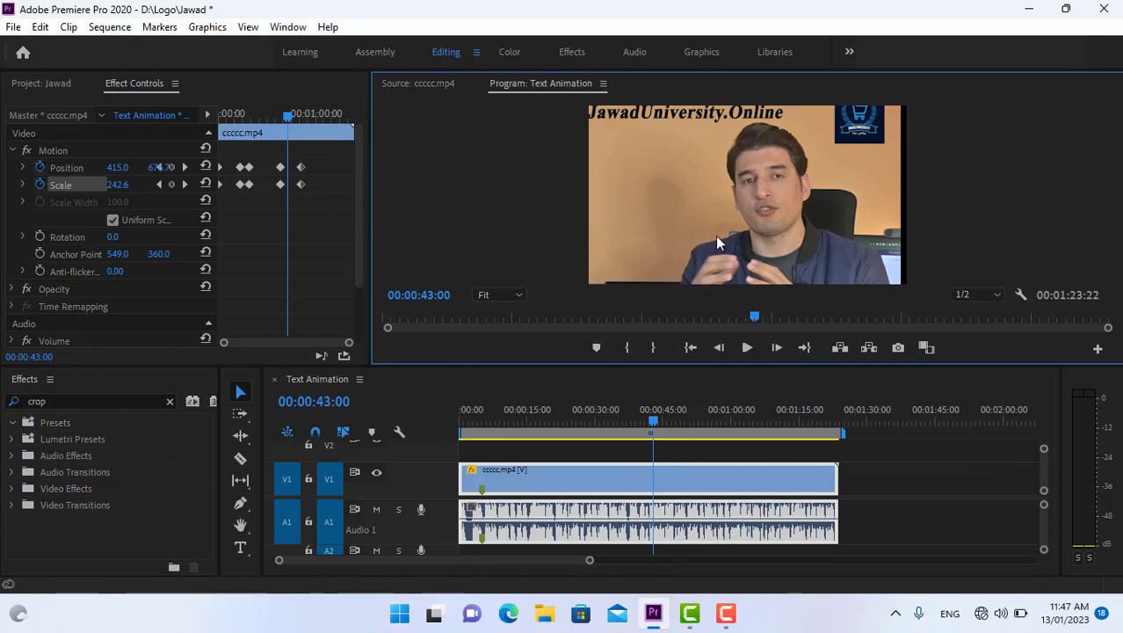
click(735, 609)
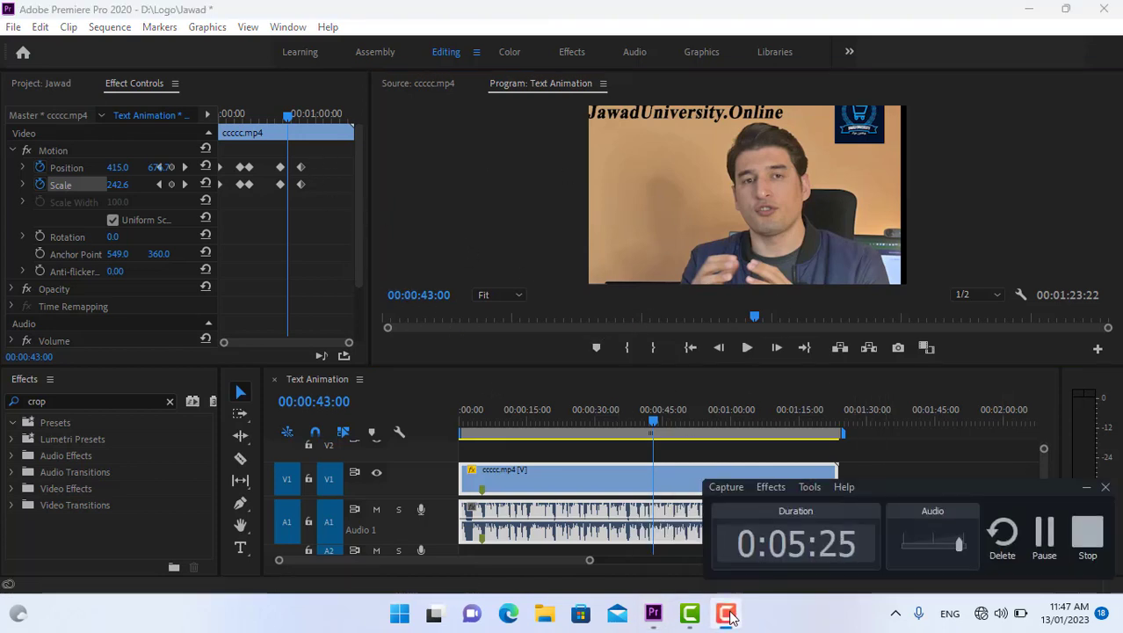